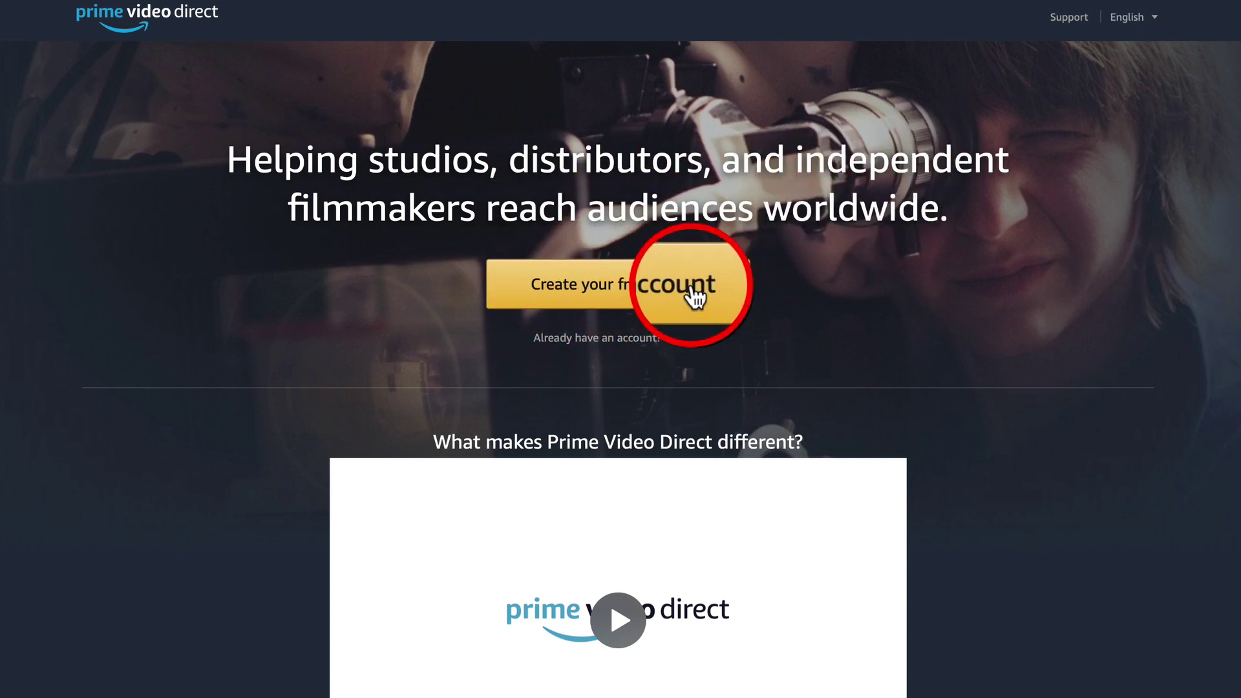
Look over the Prime Video Direct landing page and sign in to the existing account
scroll(738, 623, down, 6)
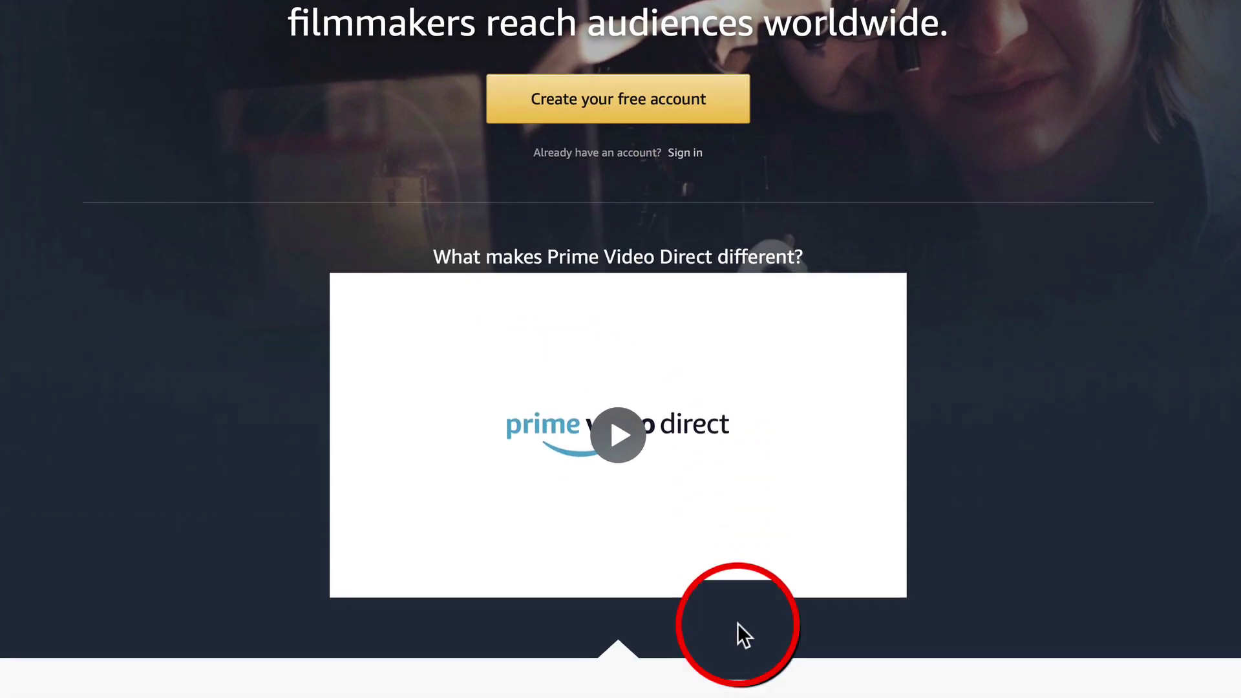
scroll(733, 665, down, 5)
scroll(730, 665, down, 2)
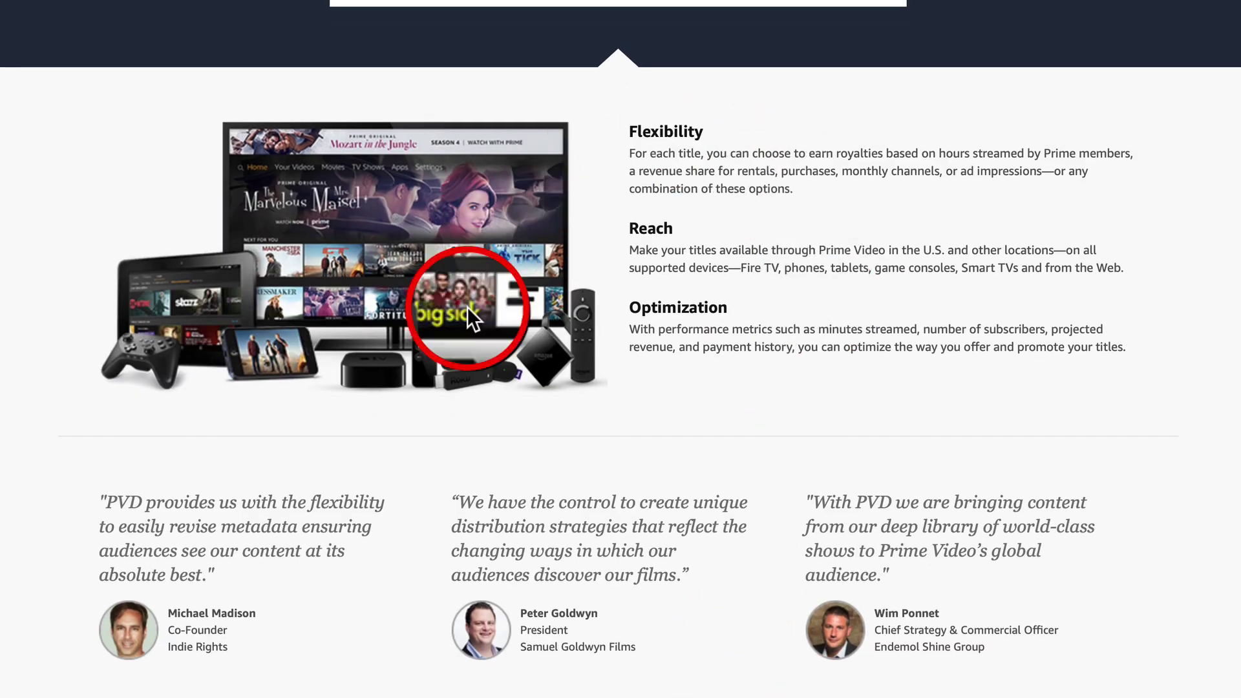
scroll(774, 572, down, 1)
scroll(774, 571, down, 5)
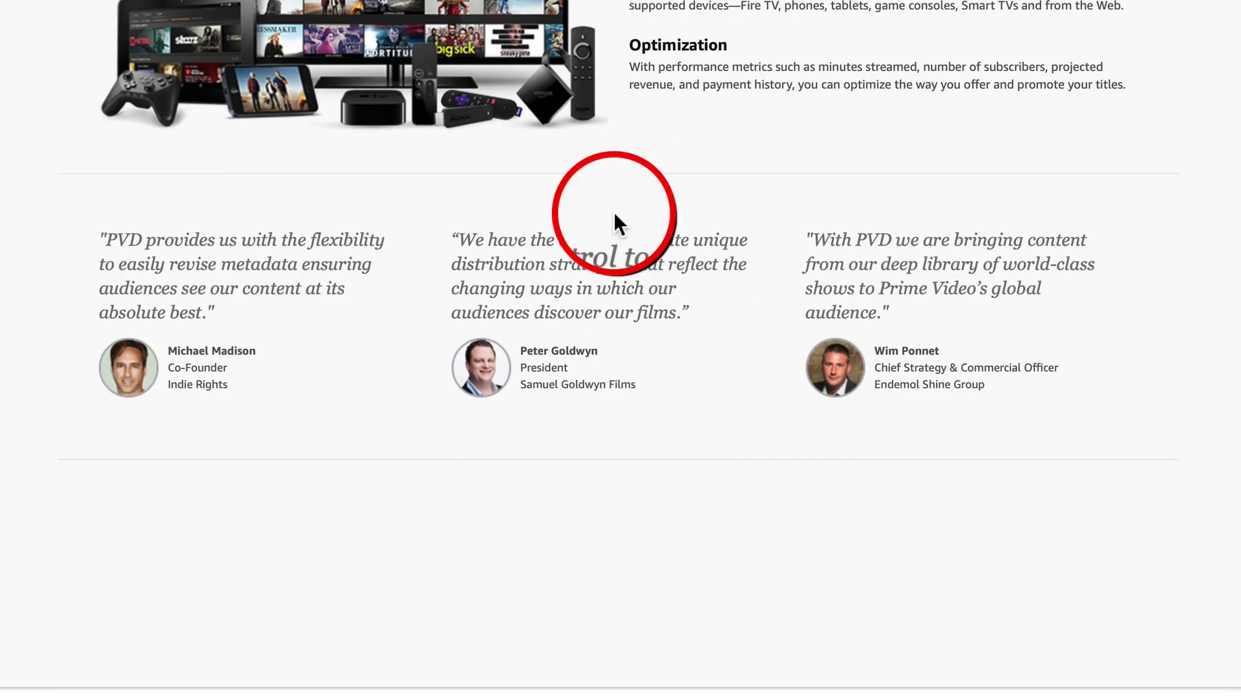
scroll(788, 292, up, 15)
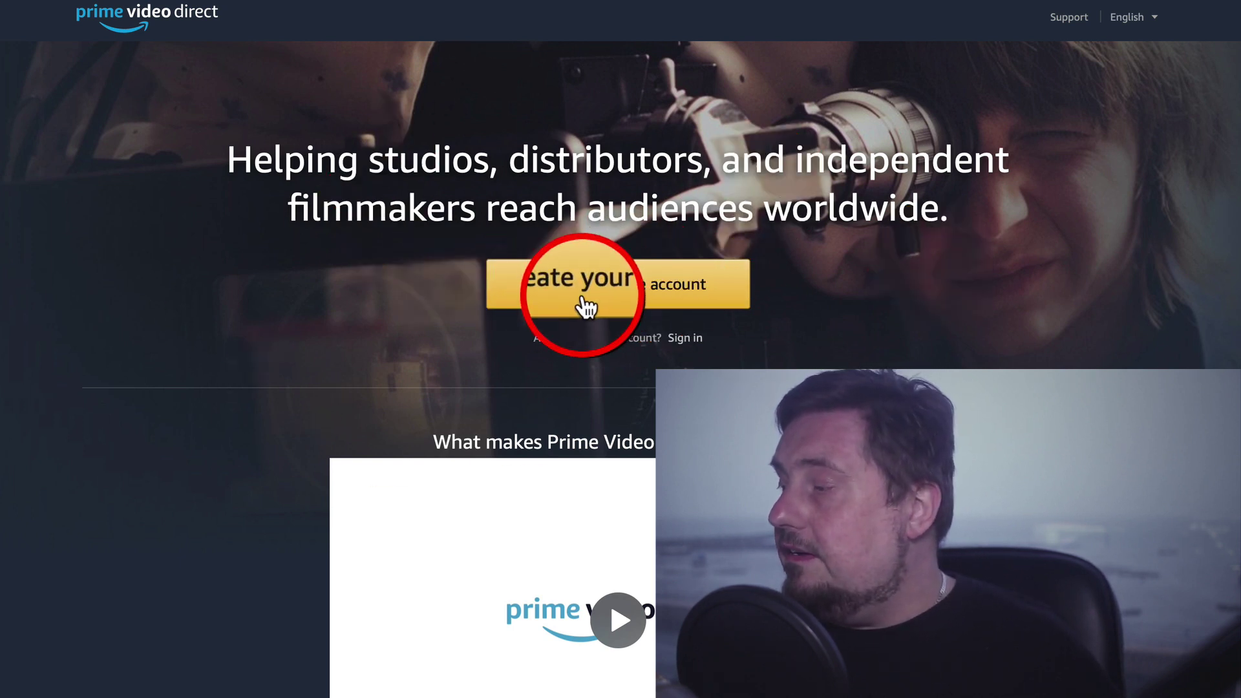
click(685, 336)
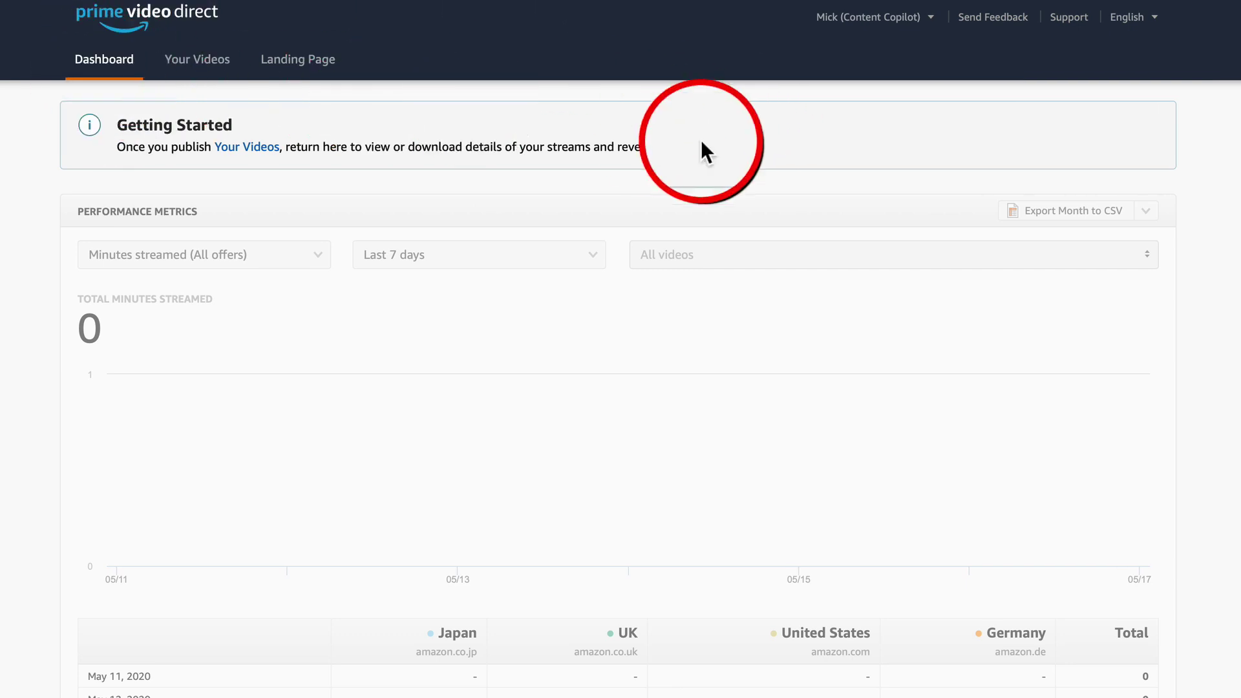
Examine the dashboard's performance metrics, earnings and payments sections, along with the account menu options
scroll(709, 545, down, 4)
scroll(349, 374, down, 4)
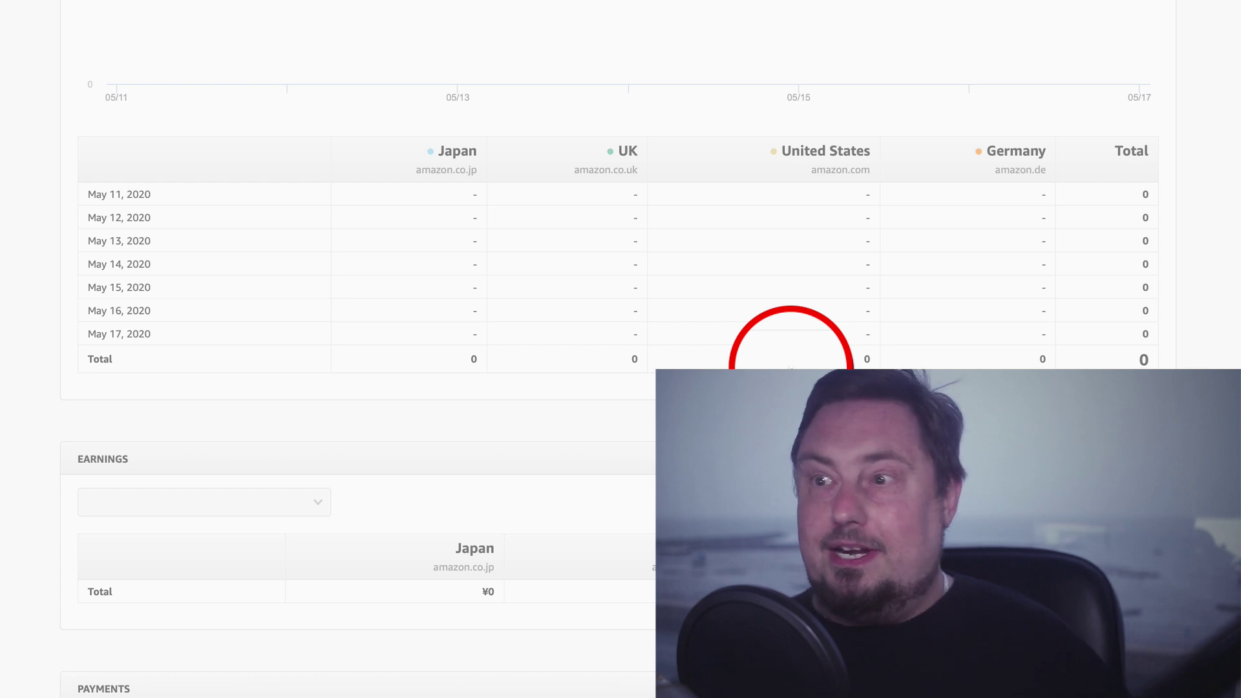
scroll(670, 388, down, 1)
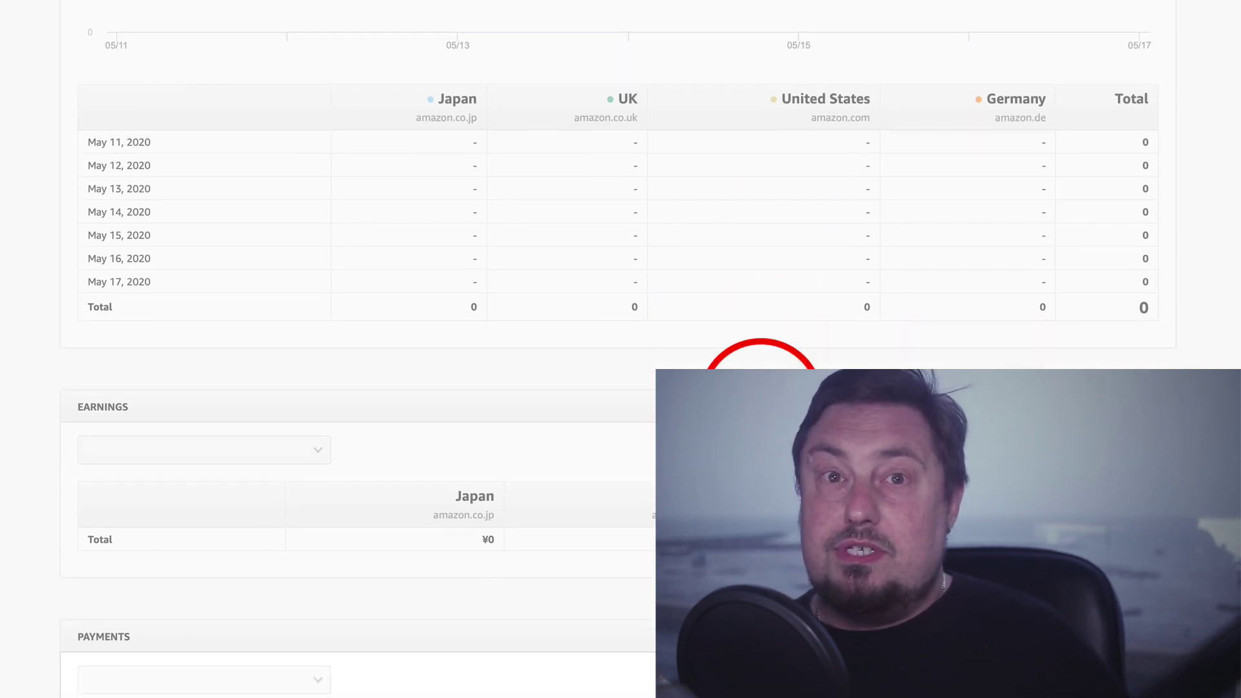
scroll(553, 401, down, 4)
scroll(714, 288, up, 13)
scroll(716, 285, up, 1)
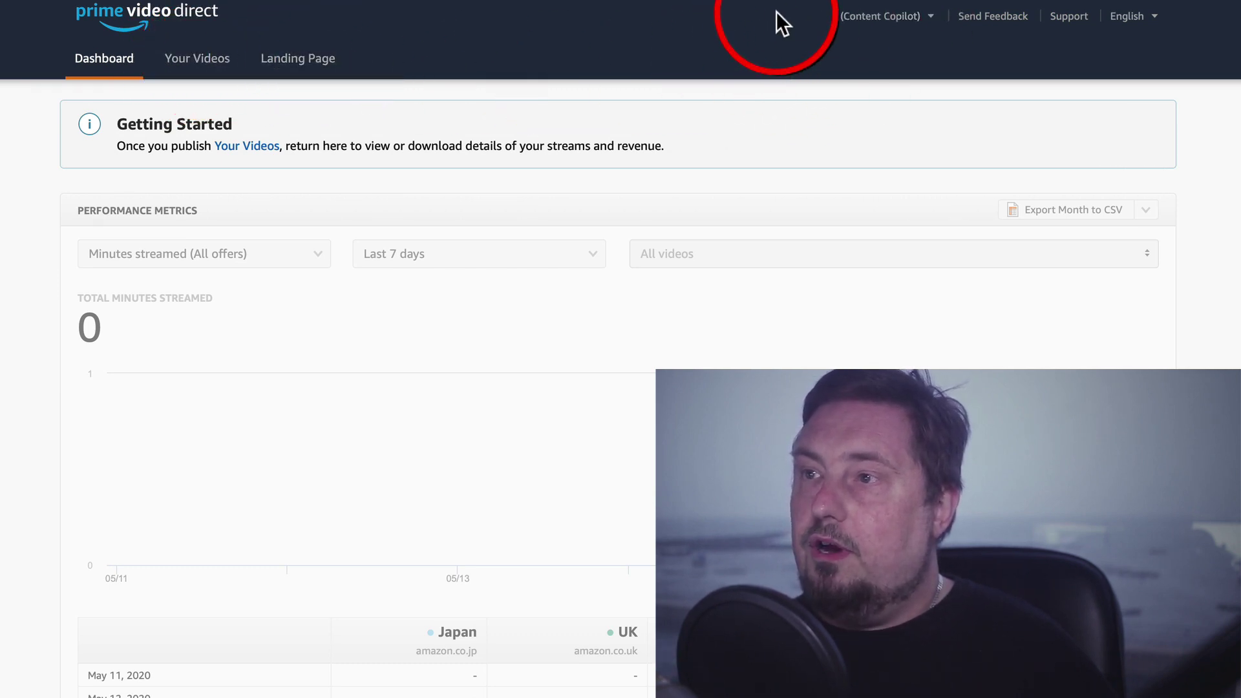
click(912, 21)
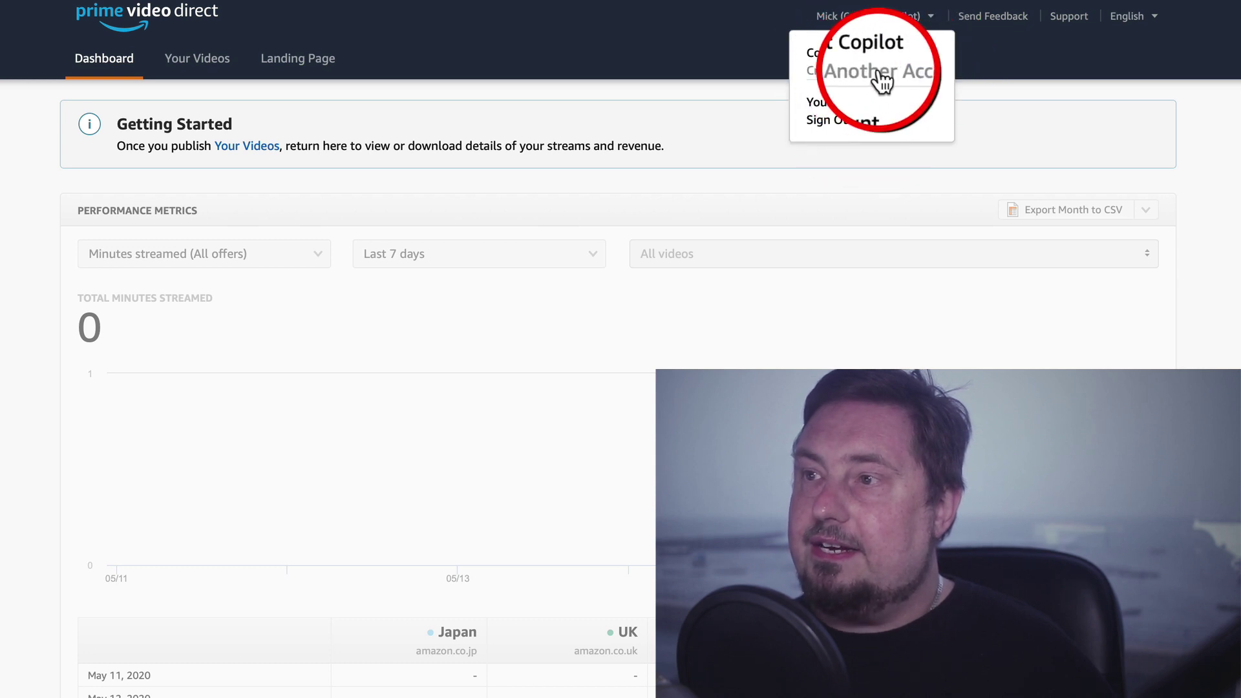
click(801, 220)
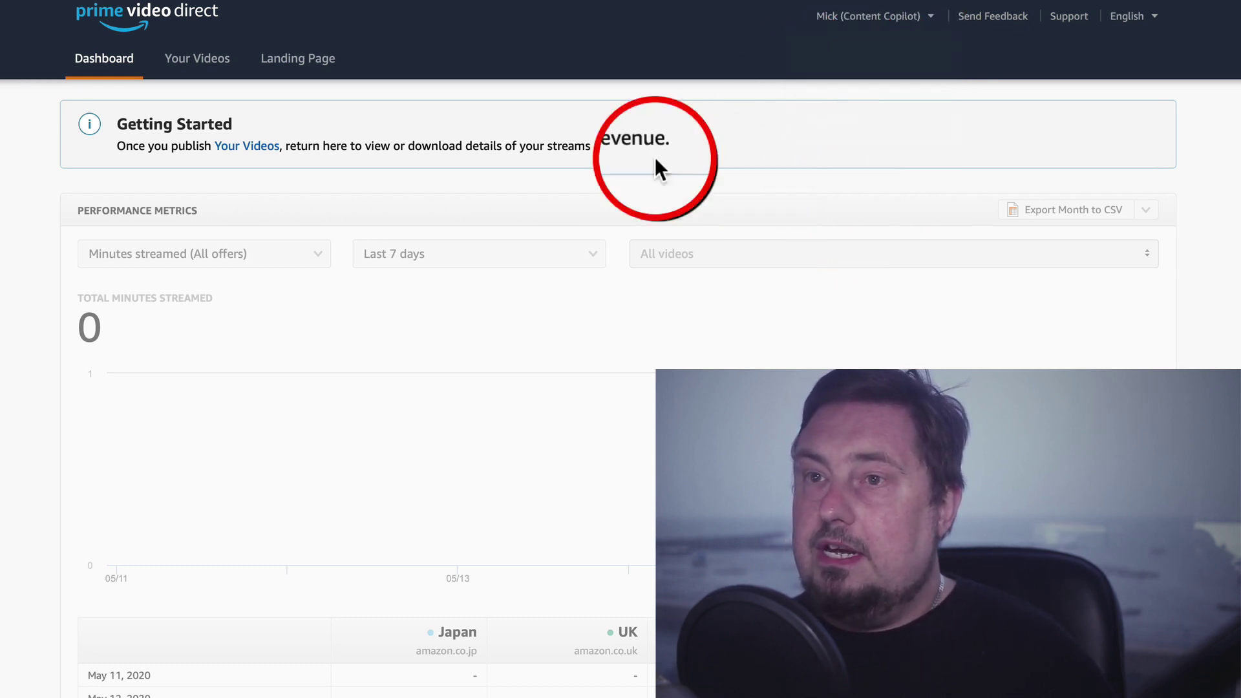
scroll(349, 439, down, 3)
scroll(349, 446, up, 3)
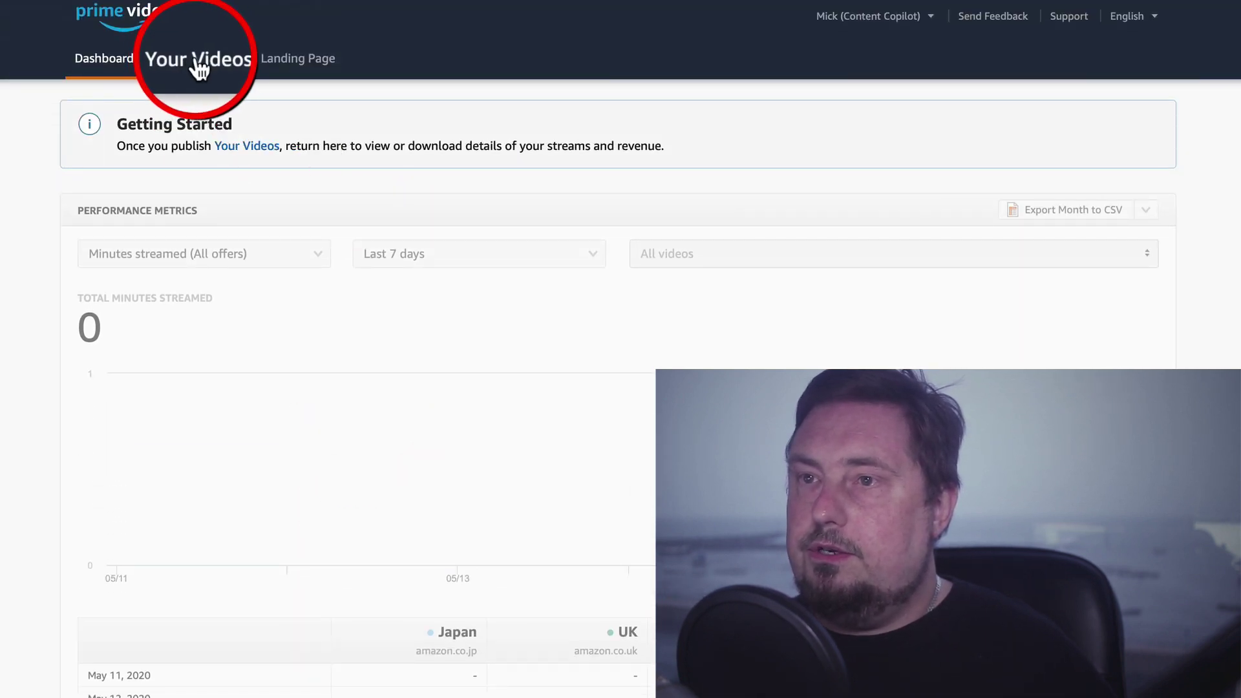
Open the Your Videos page and read the notice about delays in publishing and updating titles
click(216, 68)
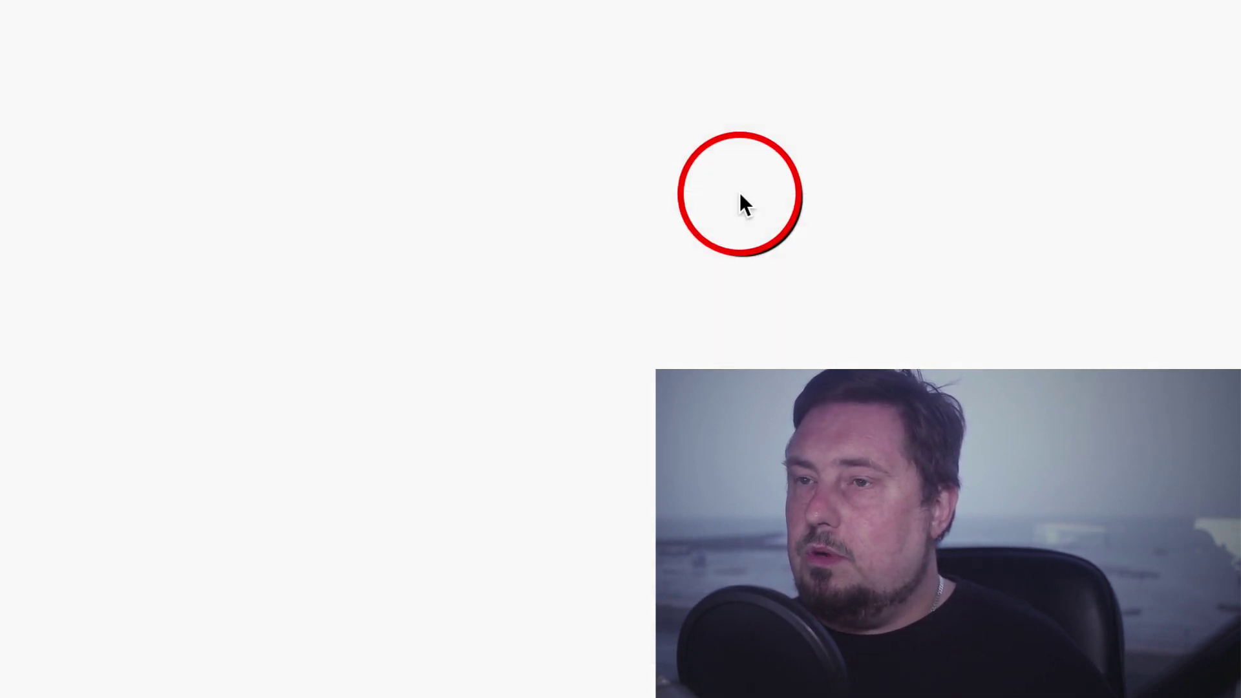
scroll(455, 595, down, 2)
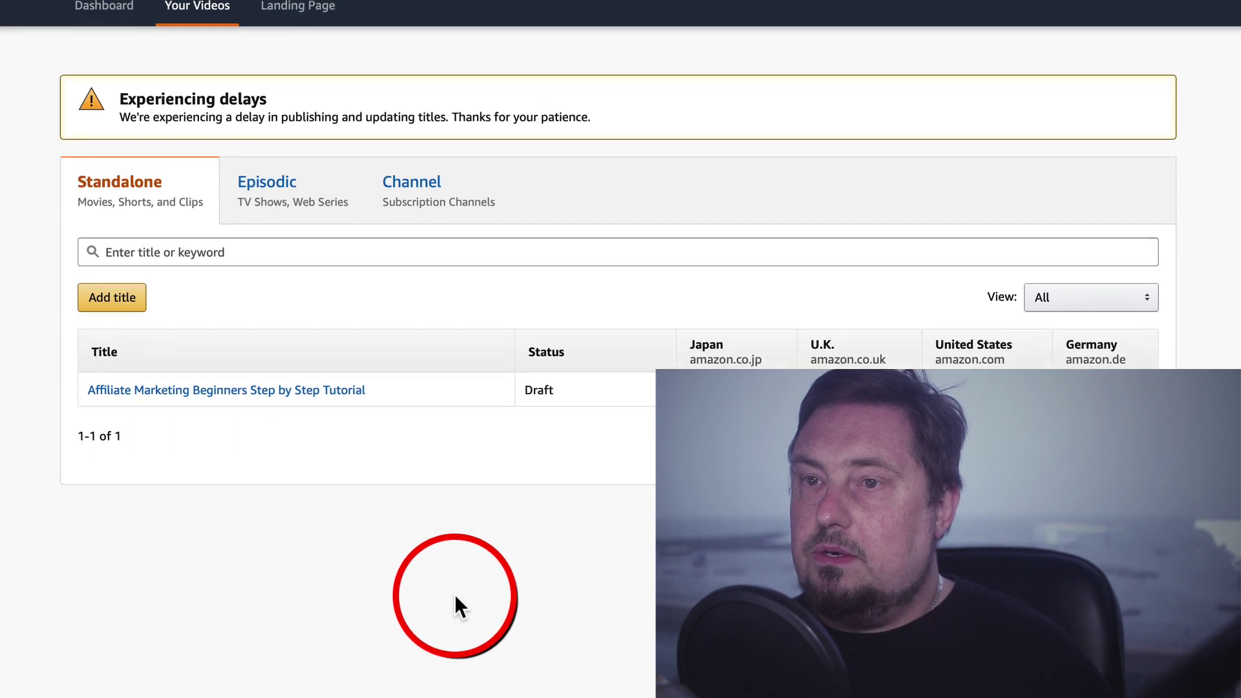
scroll(240, 223, up, 2)
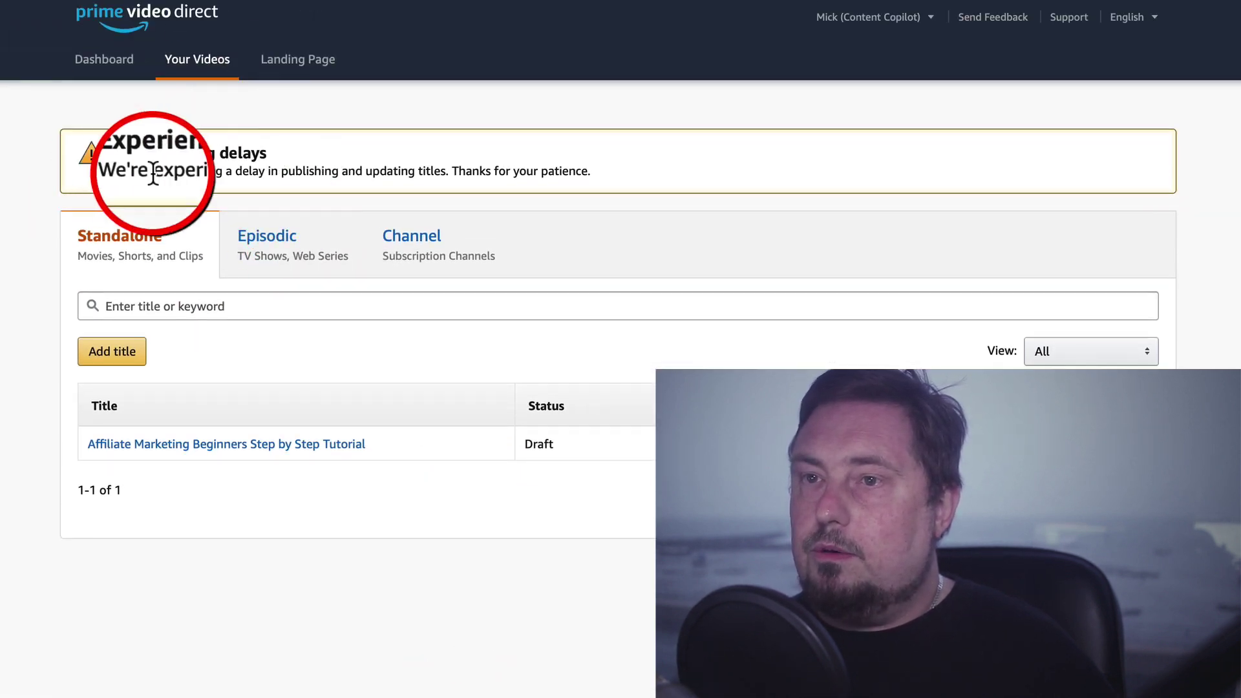
drag(118, 171, 621, 184)
click(329, 173)
click(457, 173)
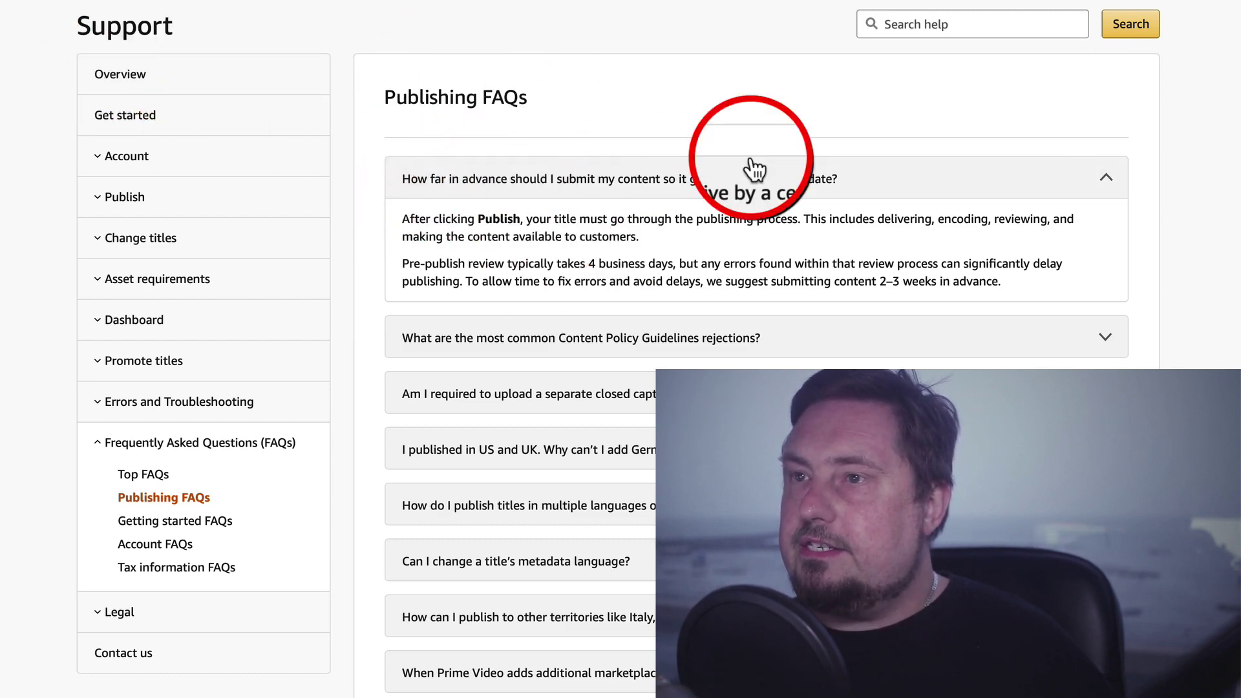
Read the Publishing FAQs answer on how far in advance to submit content
scroll(617, 229, down, 1)
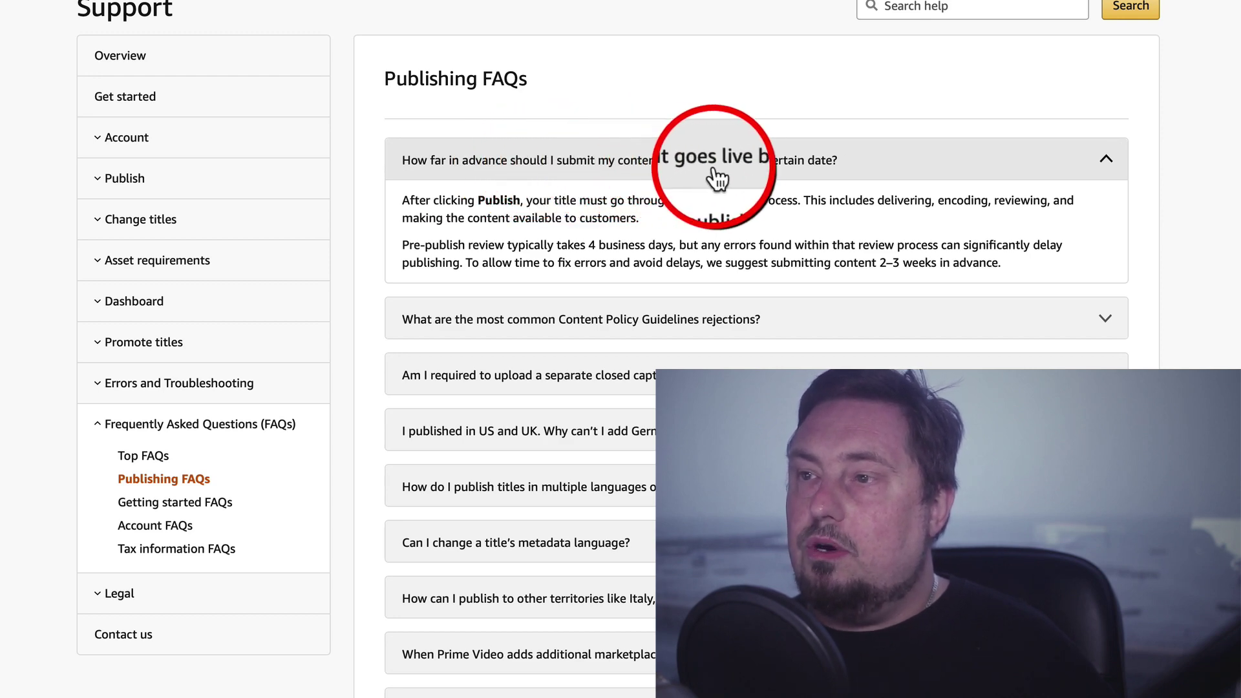
scroll(692, 222, down, 1)
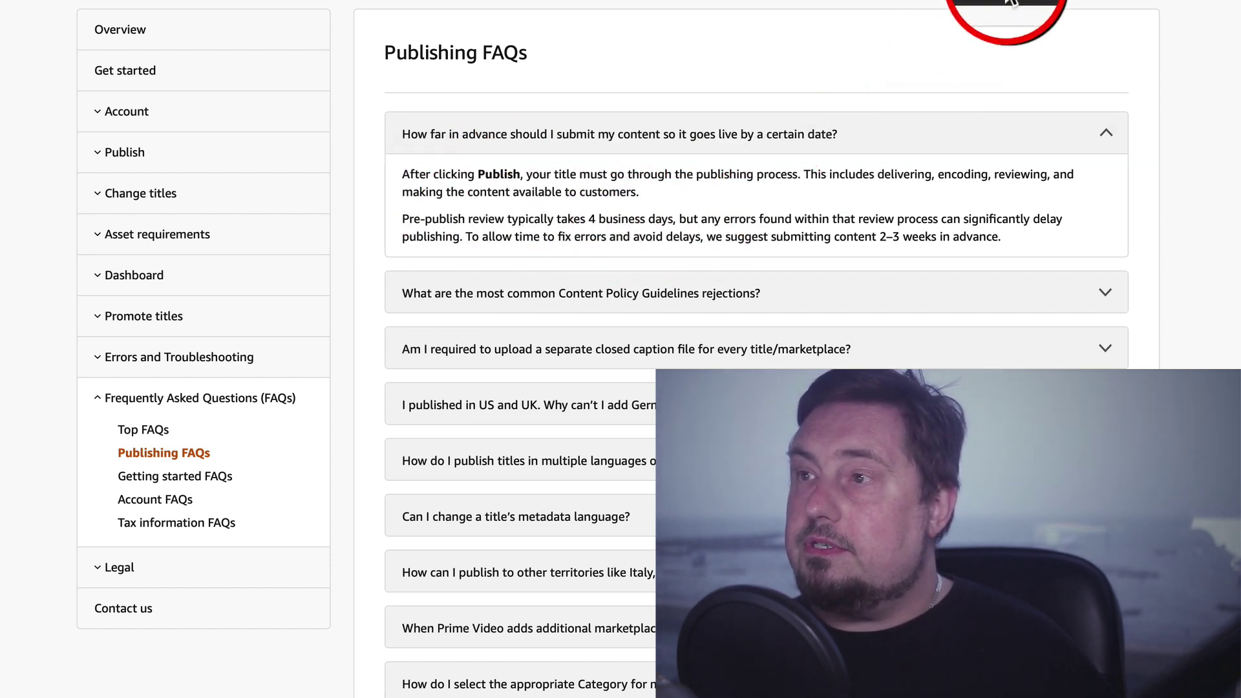
click(1053, 2)
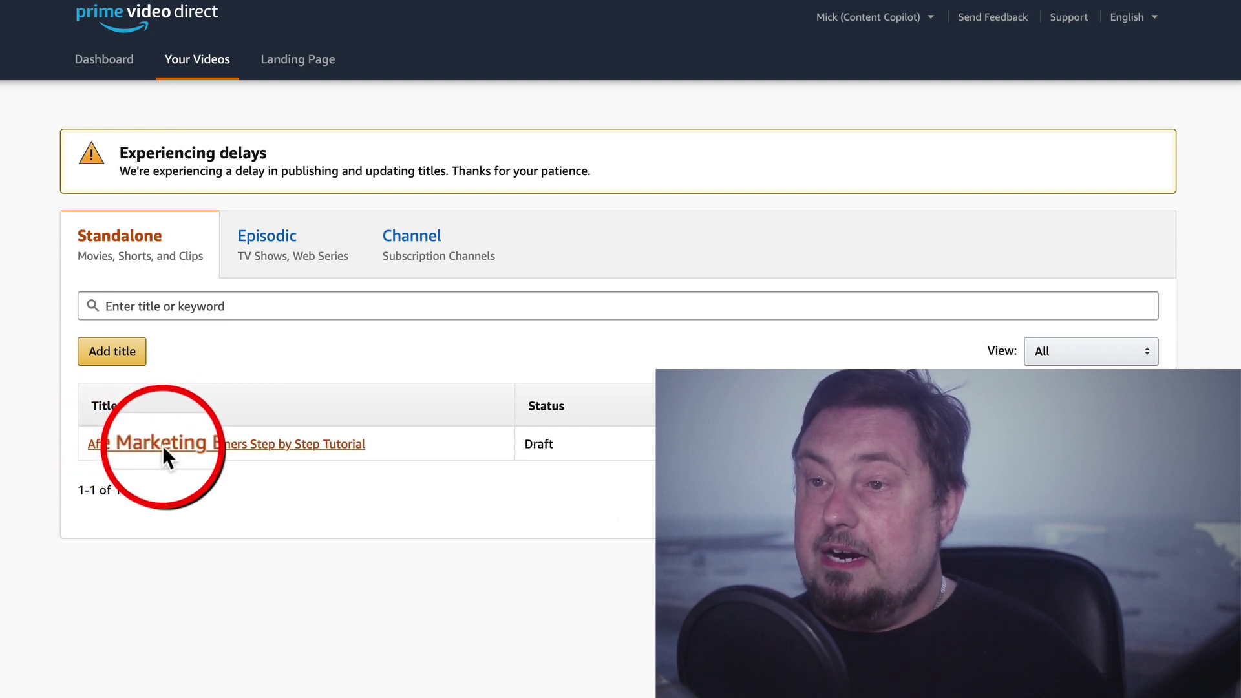
Open the draft "Affiliate Marketing Beginners Step by Step Tutorial", publish it and return to the video list
click(275, 445)
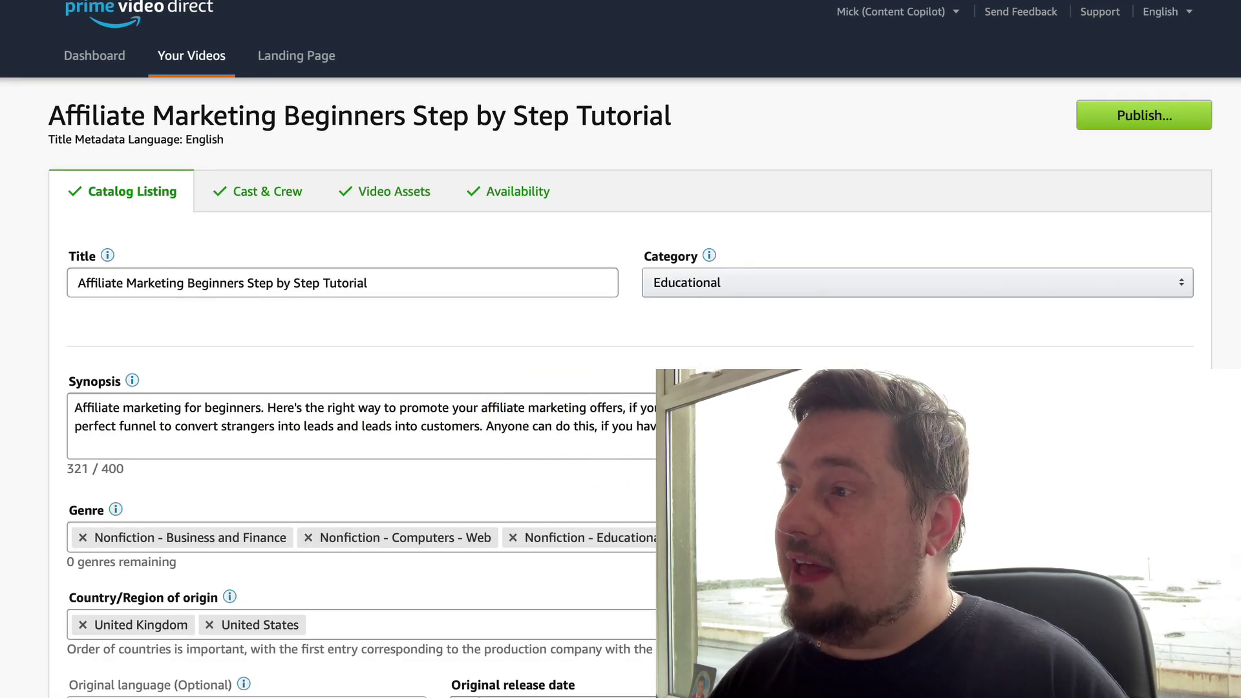
click(1161, 132)
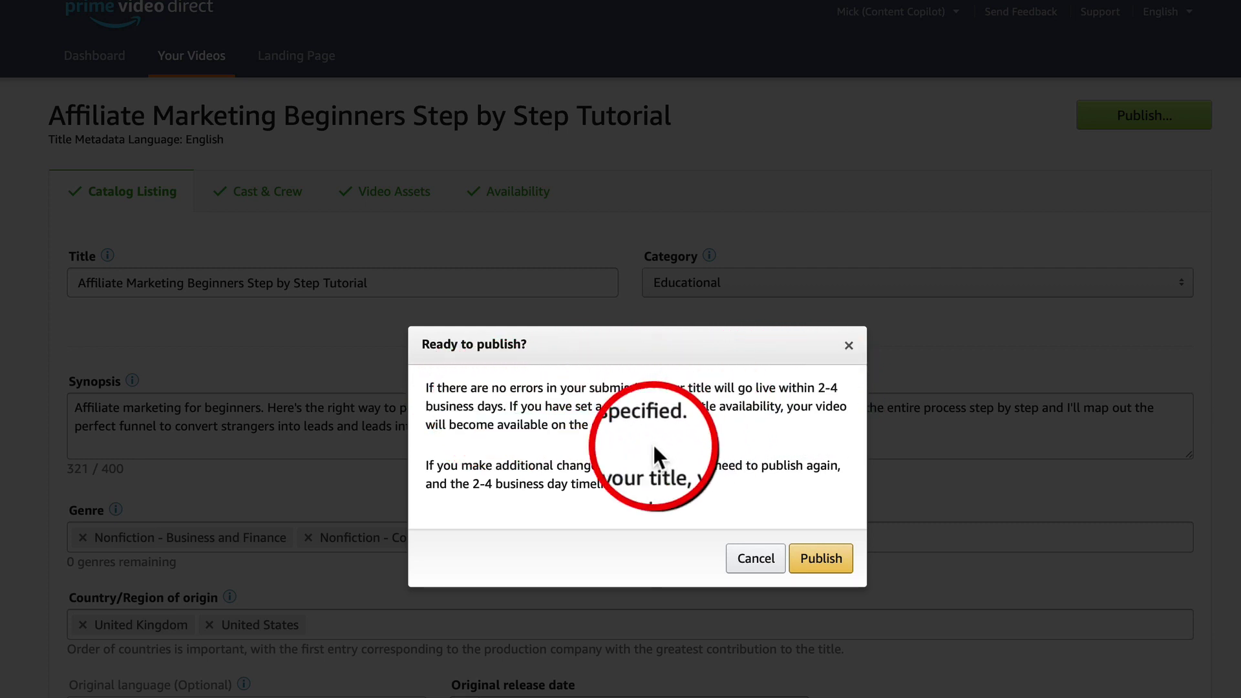
click(821, 558)
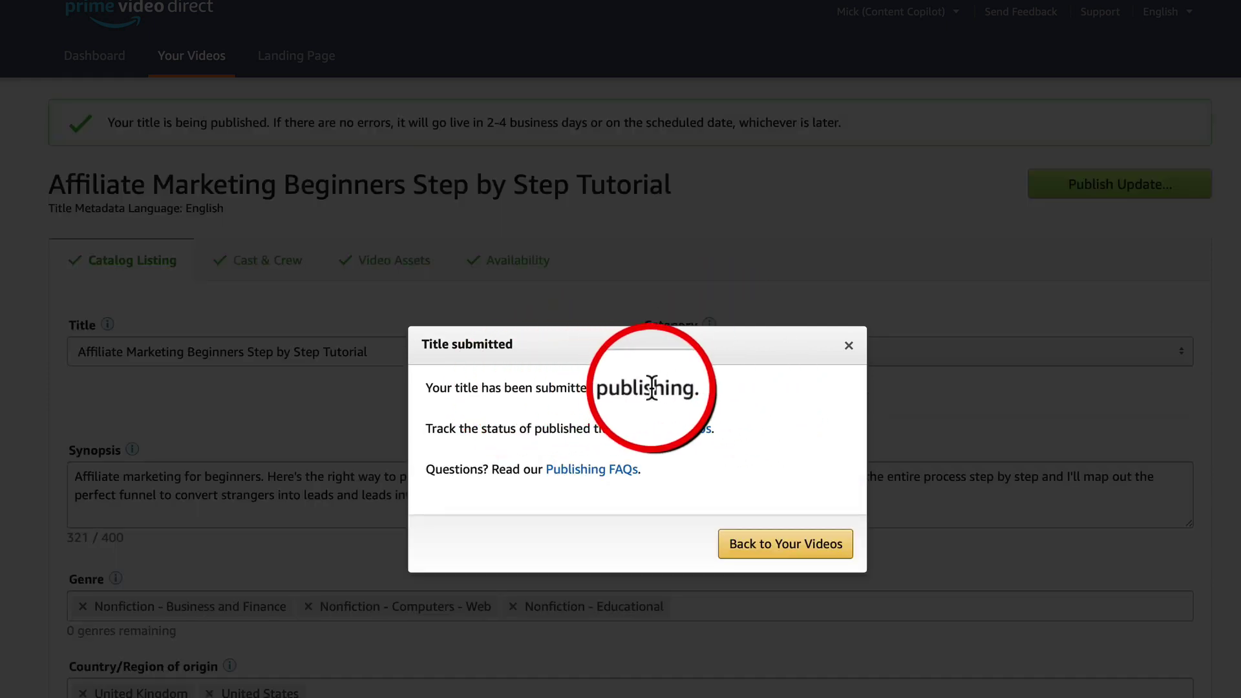
click(792, 549)
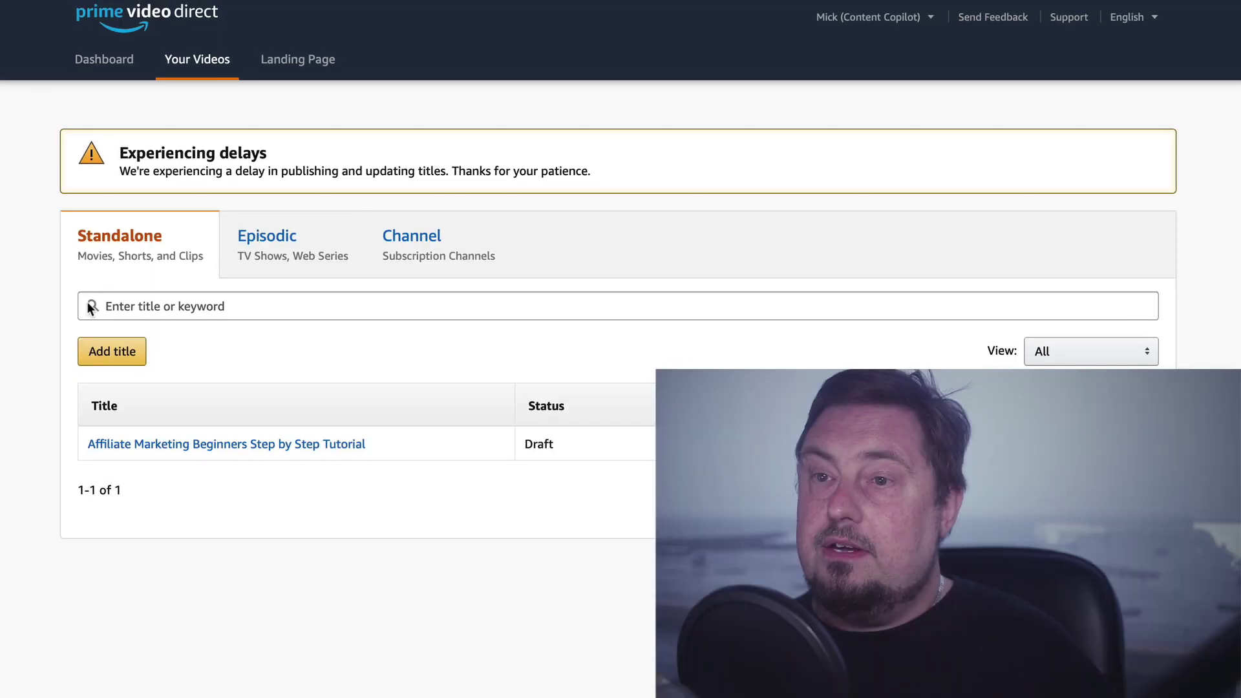
Add a standalone title named "Affiliate Marketing Video" in the Educational category with English as its metadata language
click(126, 304)
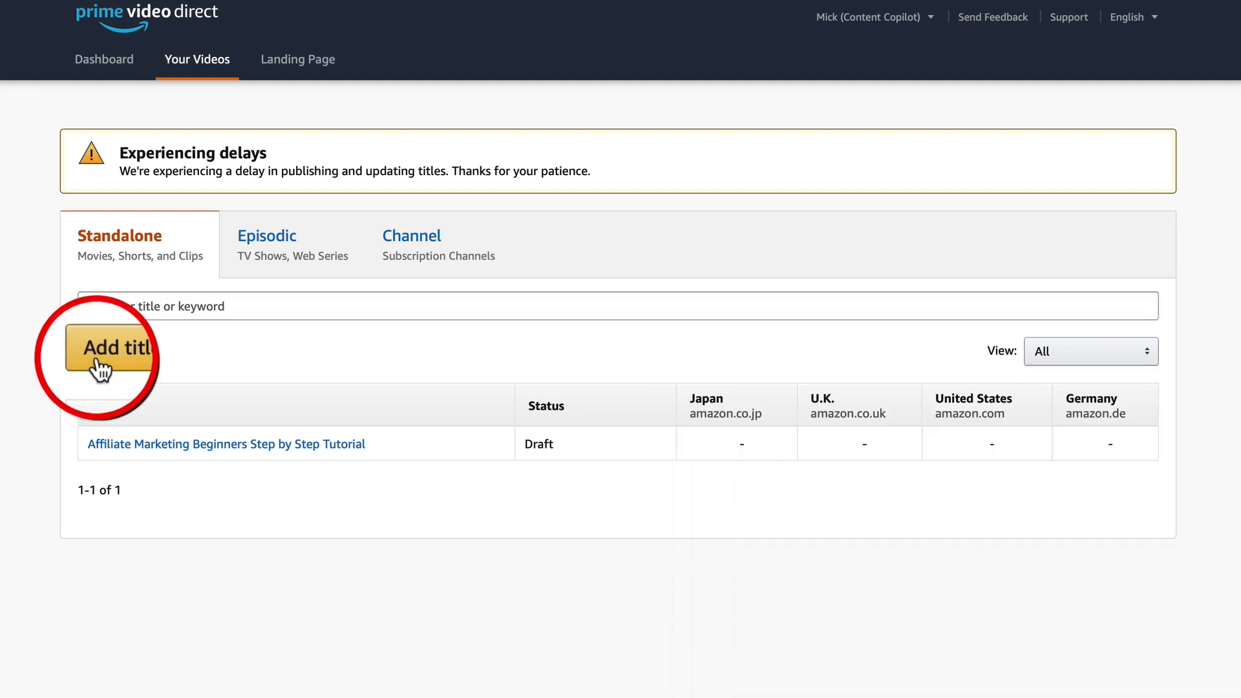
click(110, 362)
click(549, 319)
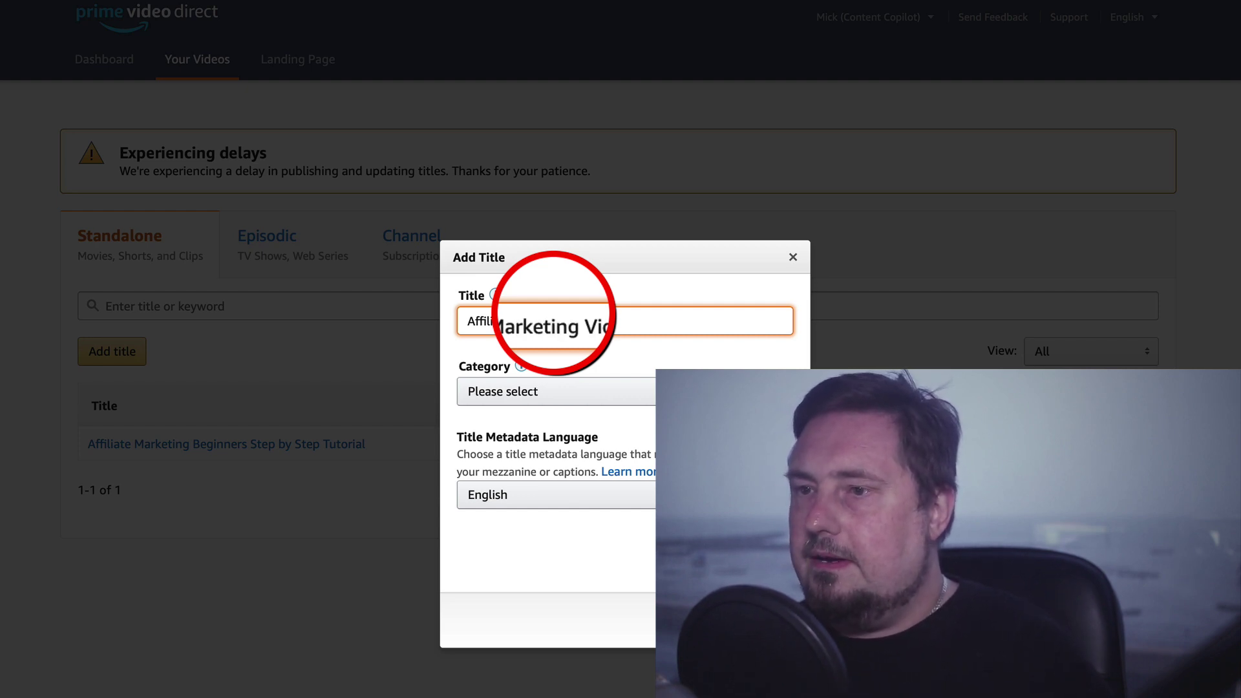
click(517, 392)
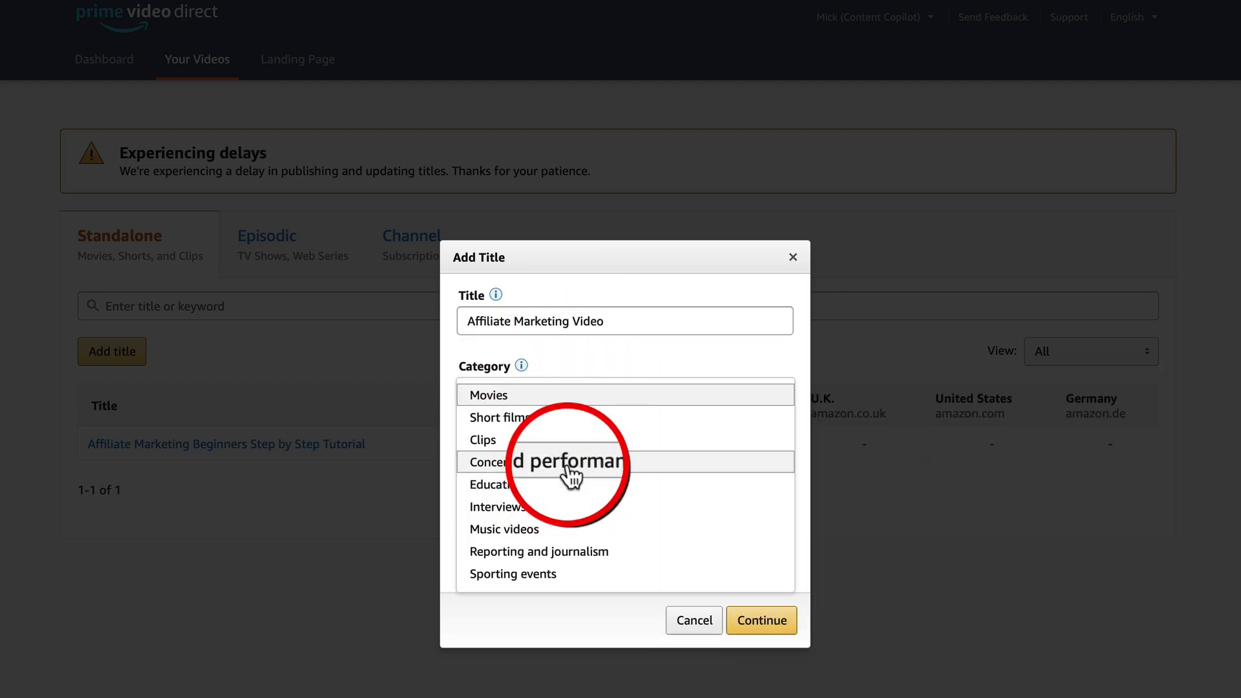
click(519, 497)
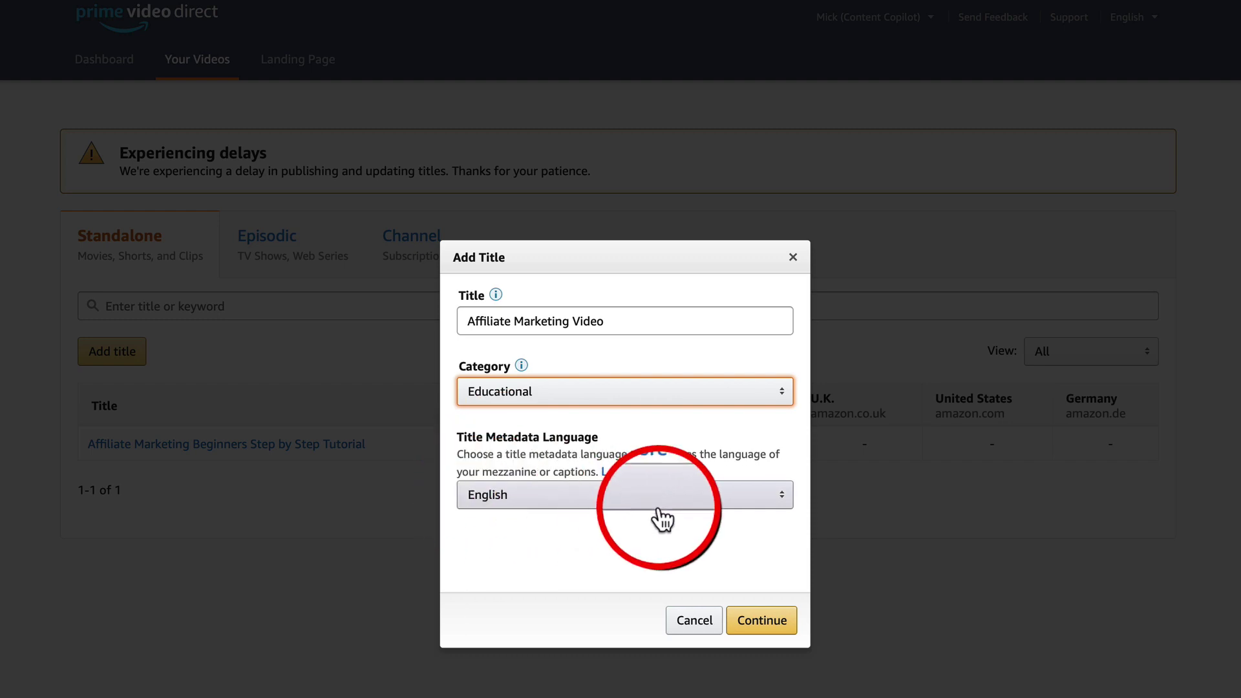
click(763, 628)
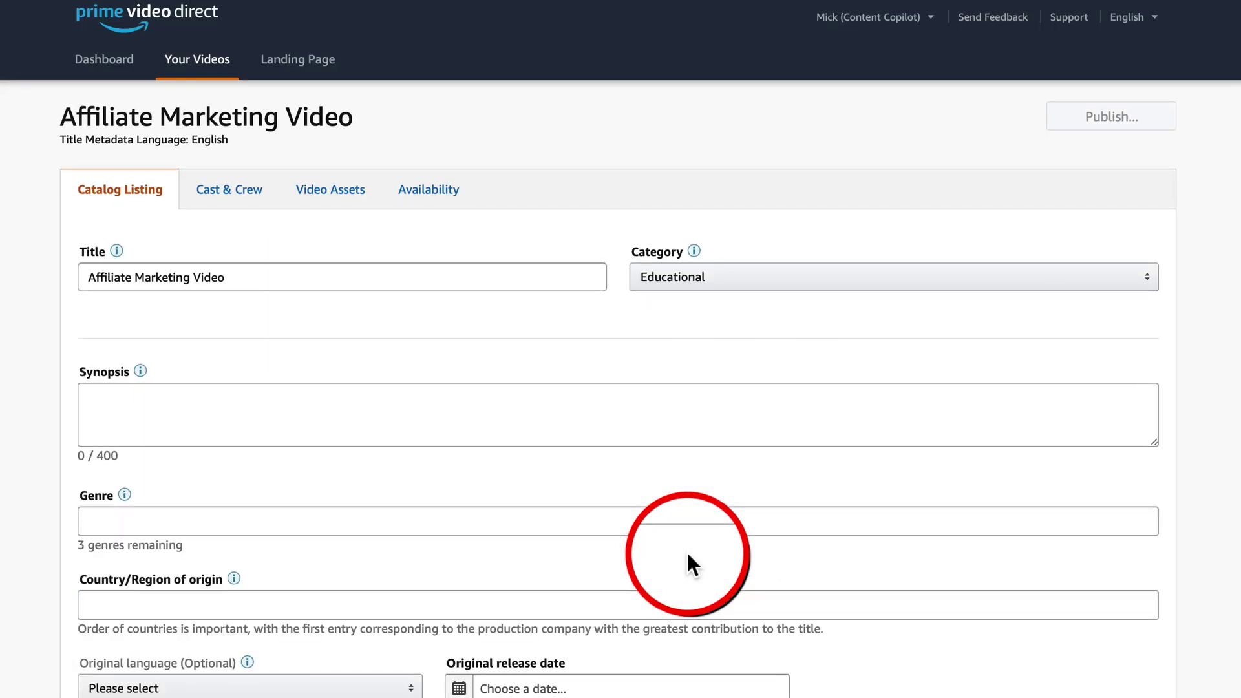
Check the synopsis guidance and enter "Guide to affiliate marketing some interesting blurb." as the synopsis
scroll(603, 440, down, 2)
click(446, 346)
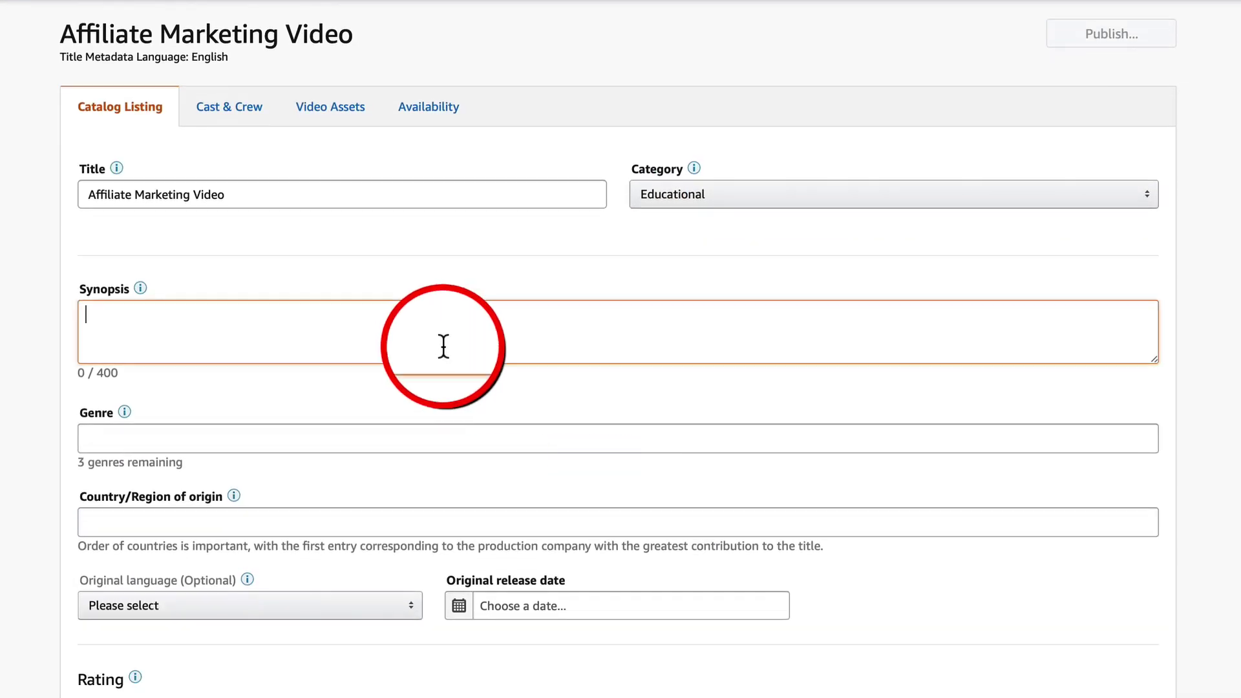
click(141, 288)
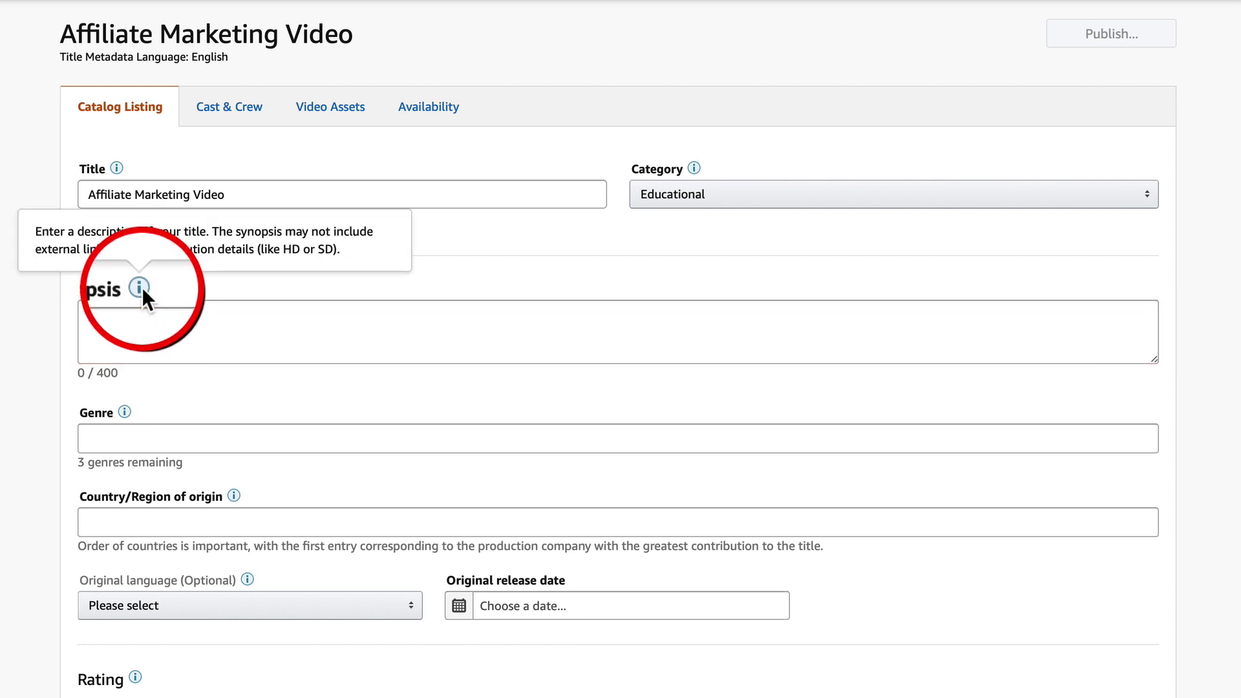
click(162, 328)
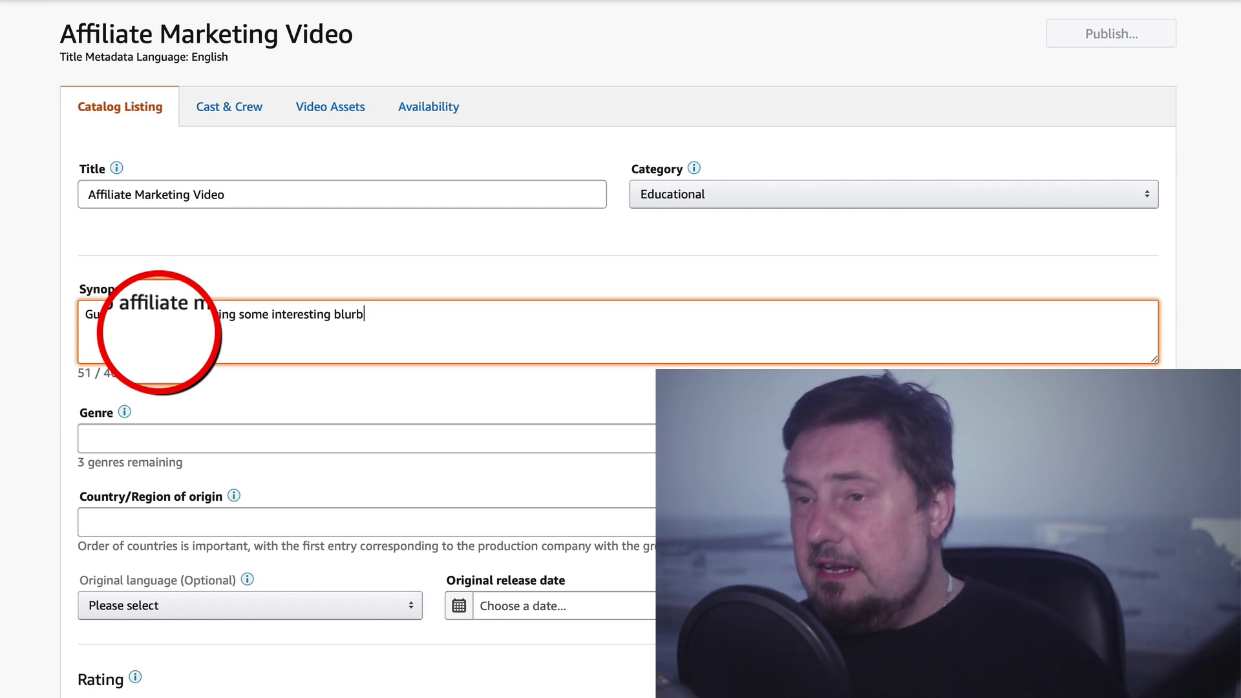
Add the genres "Nonfiction - Computers - Web" and "Nonfiction - Computers - Information Technology" to the title
scroll(502, 371, down, 1)
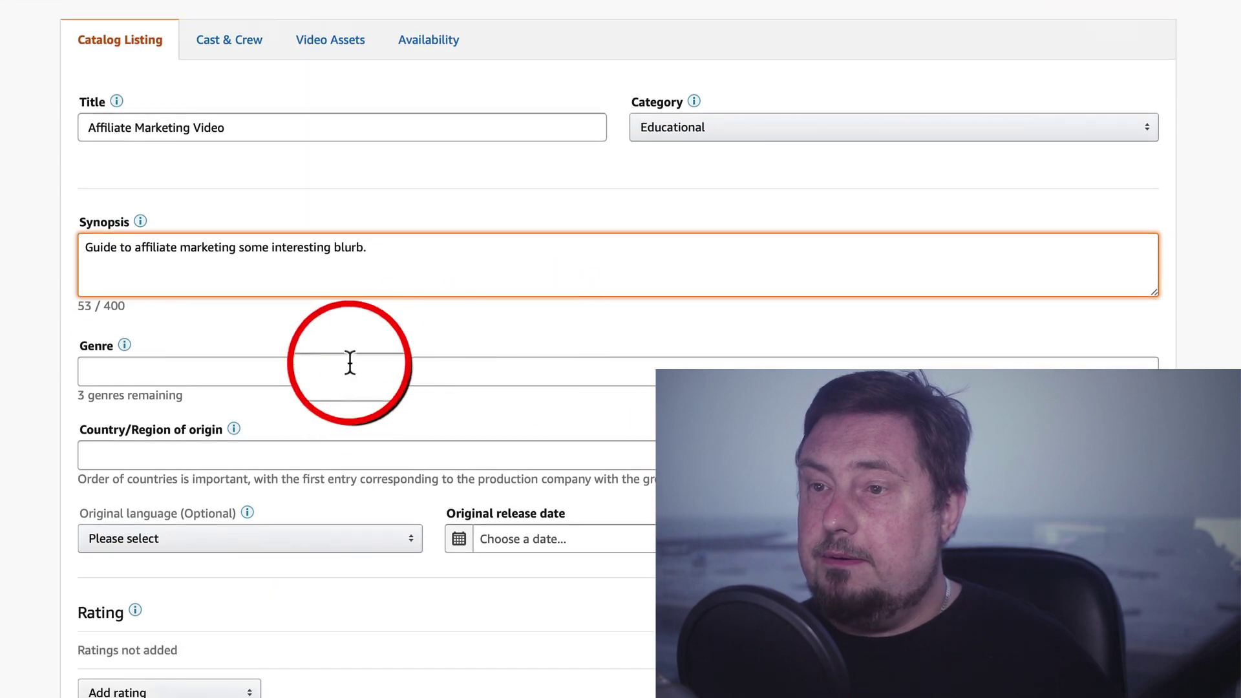
click(349, 368)
mouse_move(1151, 333)
mouse_down()
mouse_move(1148, 510)
mouse_move(1163, 562)
mouse_move(1173, 486)
mouse_move(1161, 476)
mouse_up()
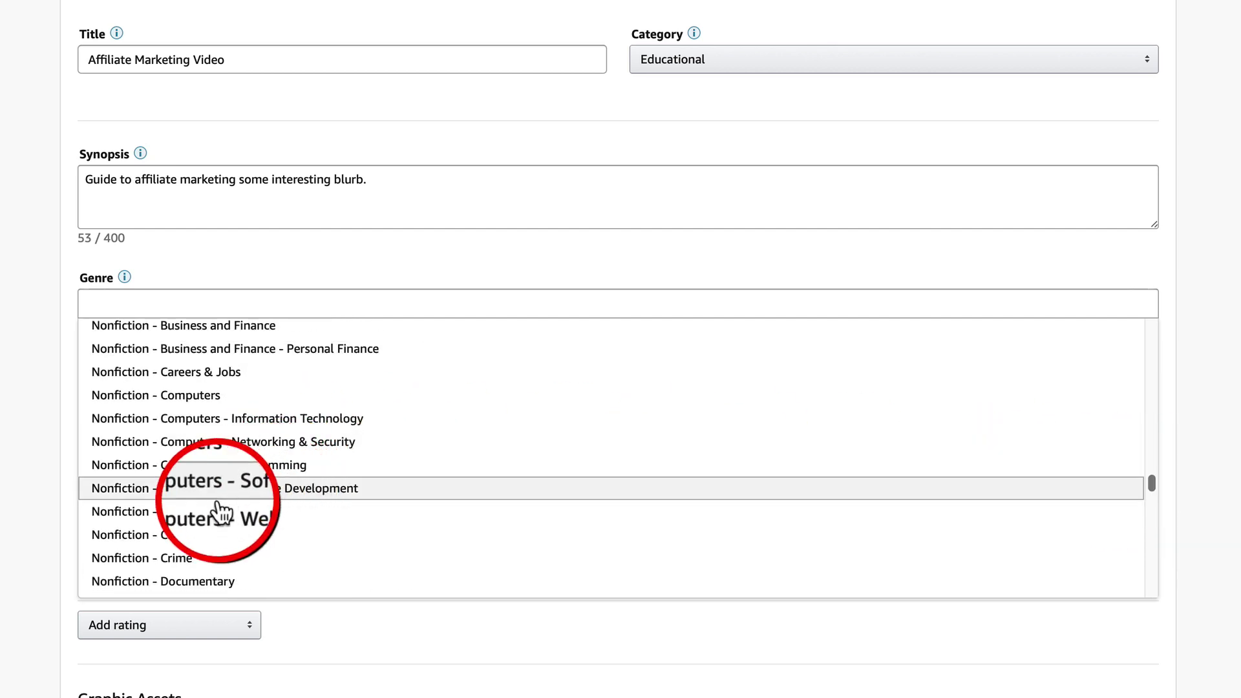
click(240, 521)
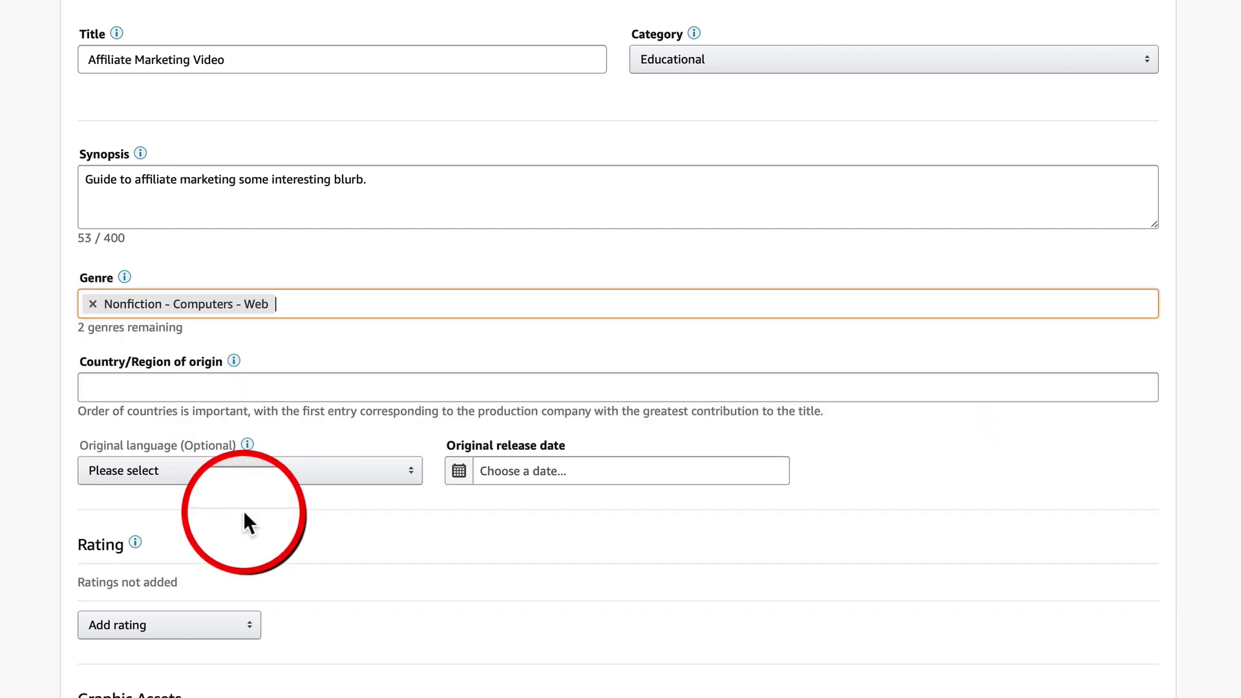
click(343, 308)
scroll(320, 429, up, 3)
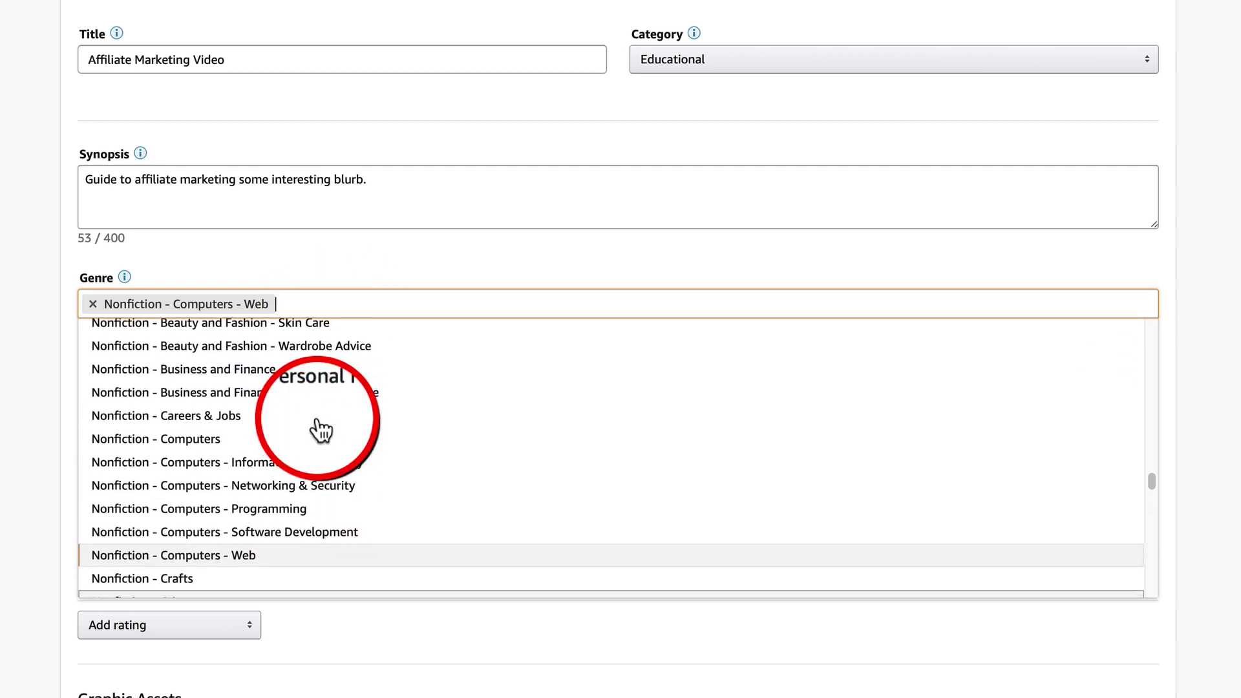
click(320, 461)
Look through the remaining nonfiction genres and add "Nonfiction - Educational" as the third genre
click(626, 307)
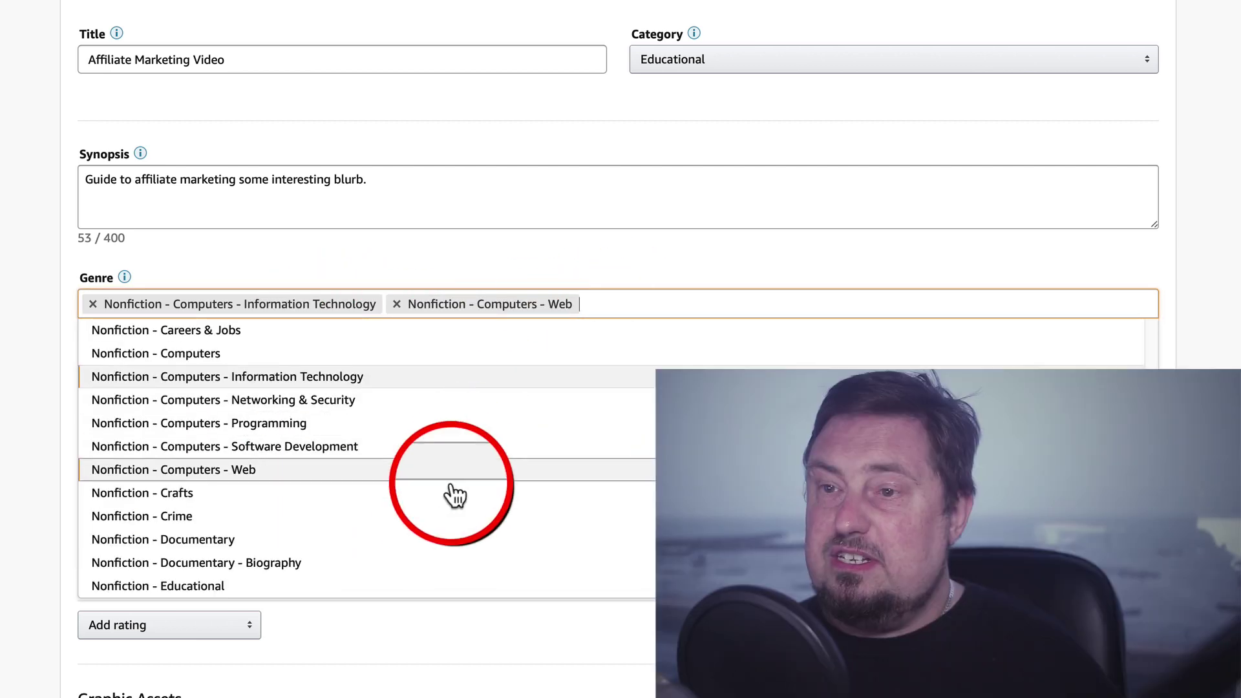
scroll(452, 478, down, 3)
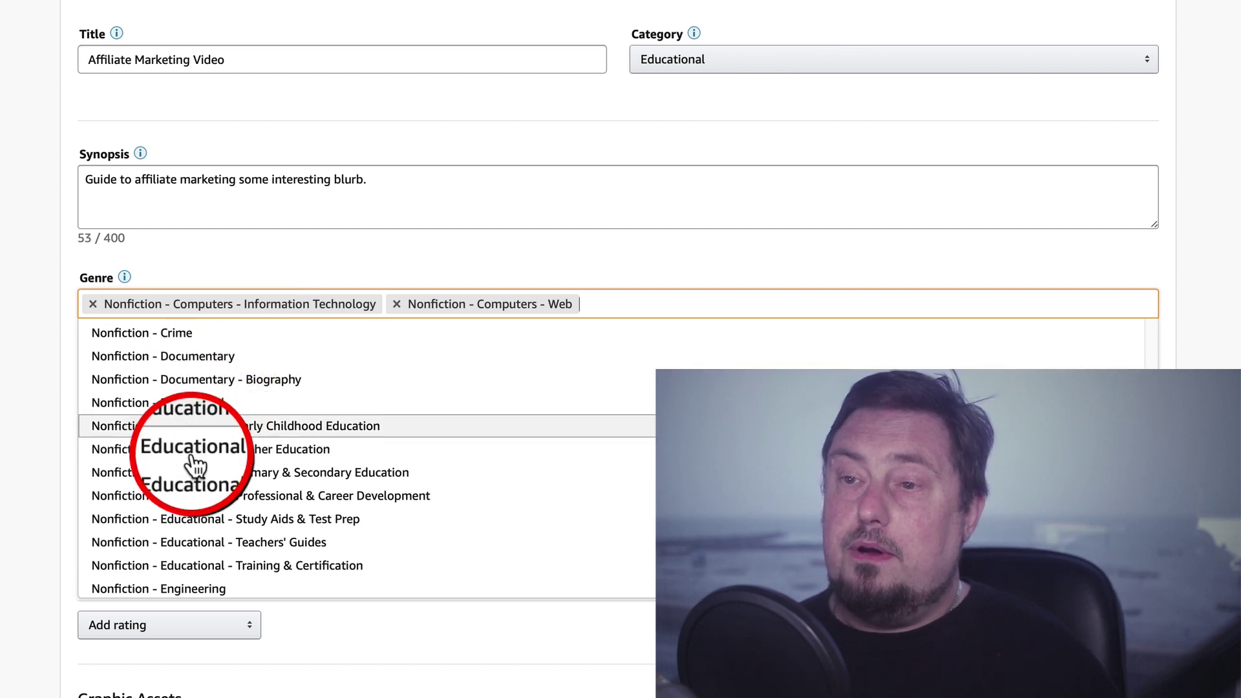
scroll(223, 483, down, 2)
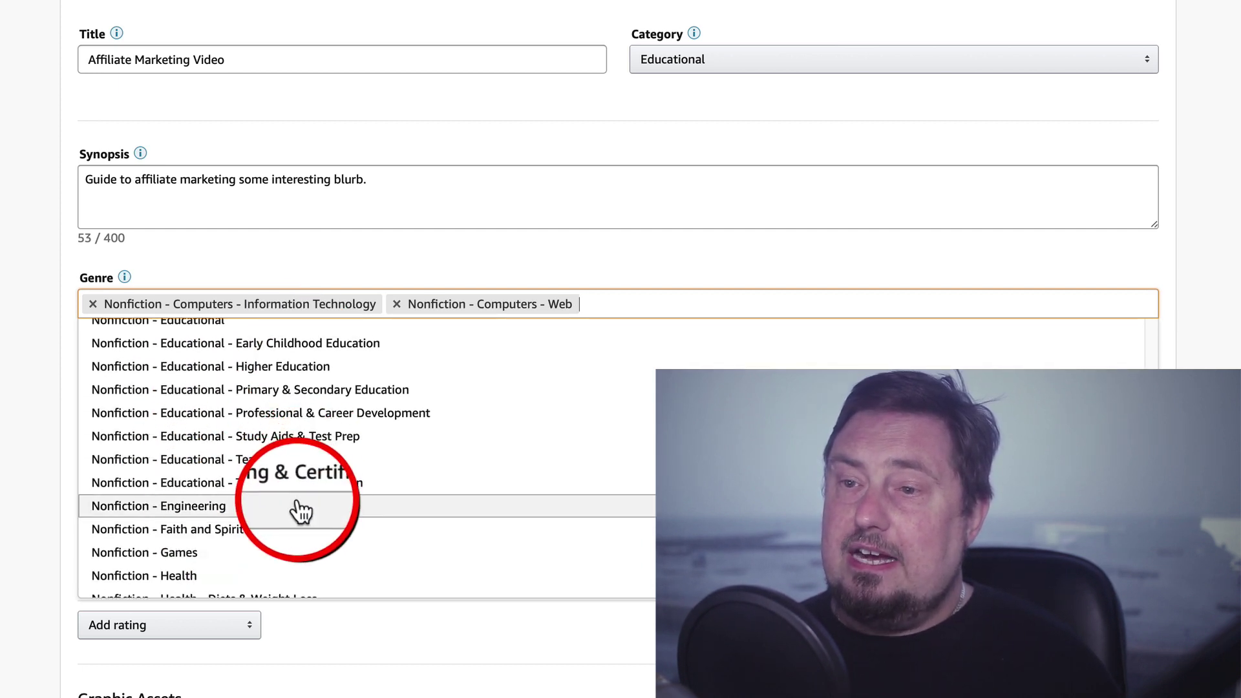
scroll(299, 510, down, 3)
scroll(299, 510, up, 3)
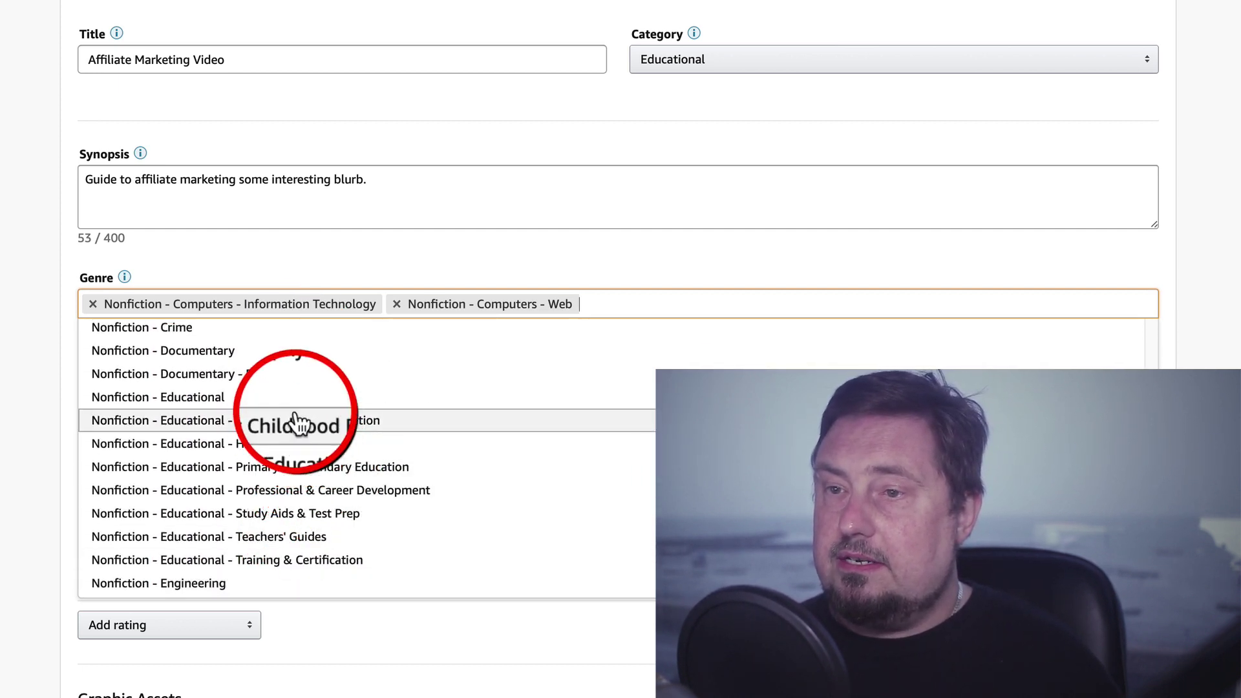
click(336, 400)
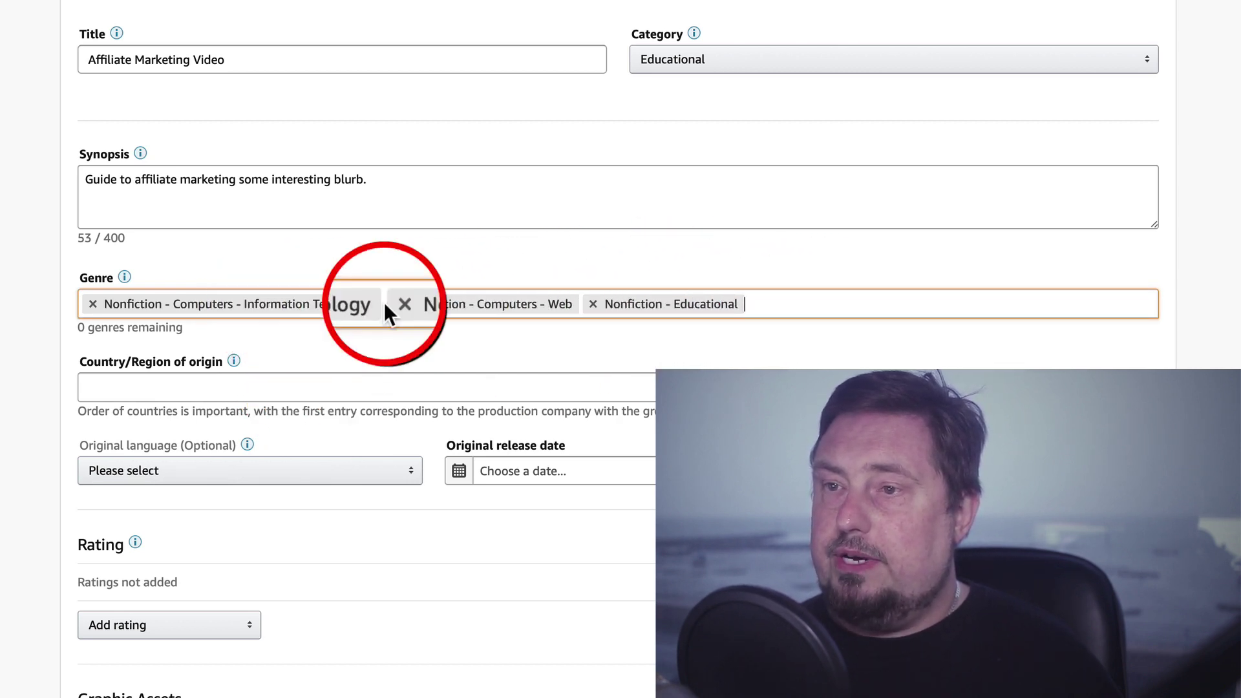
click(124, 276)
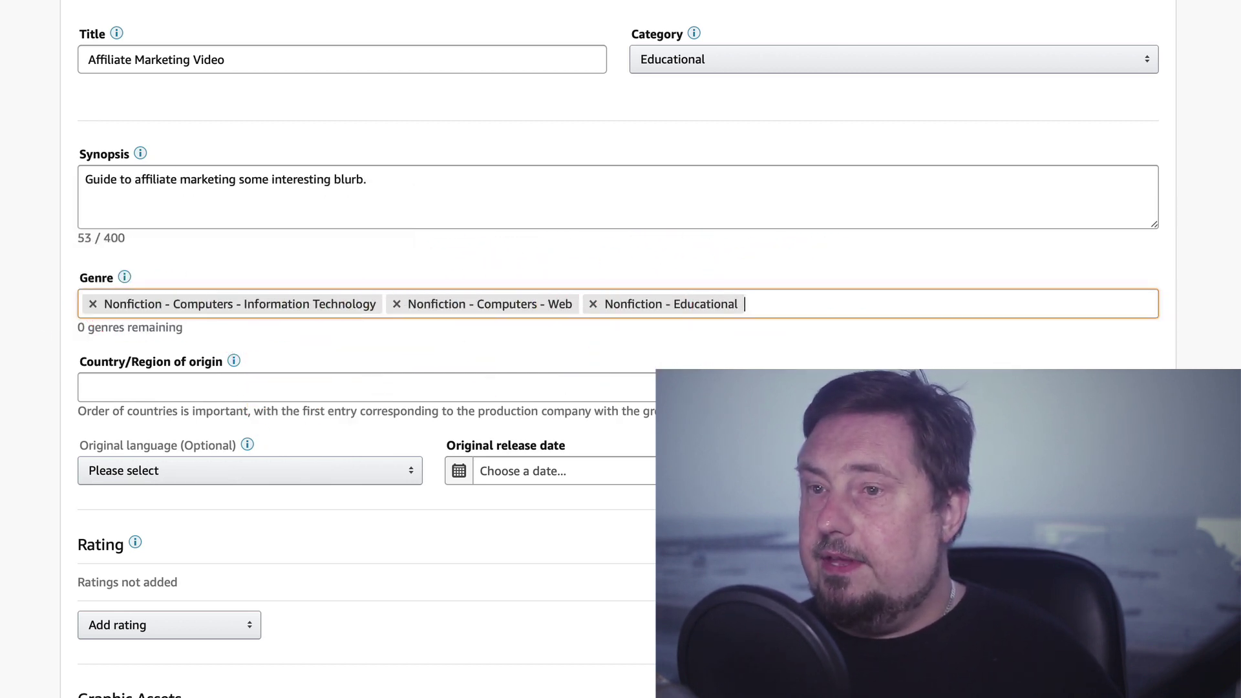
Set the country/region of origin to United Kingdom followed by United States
click(479, 386)
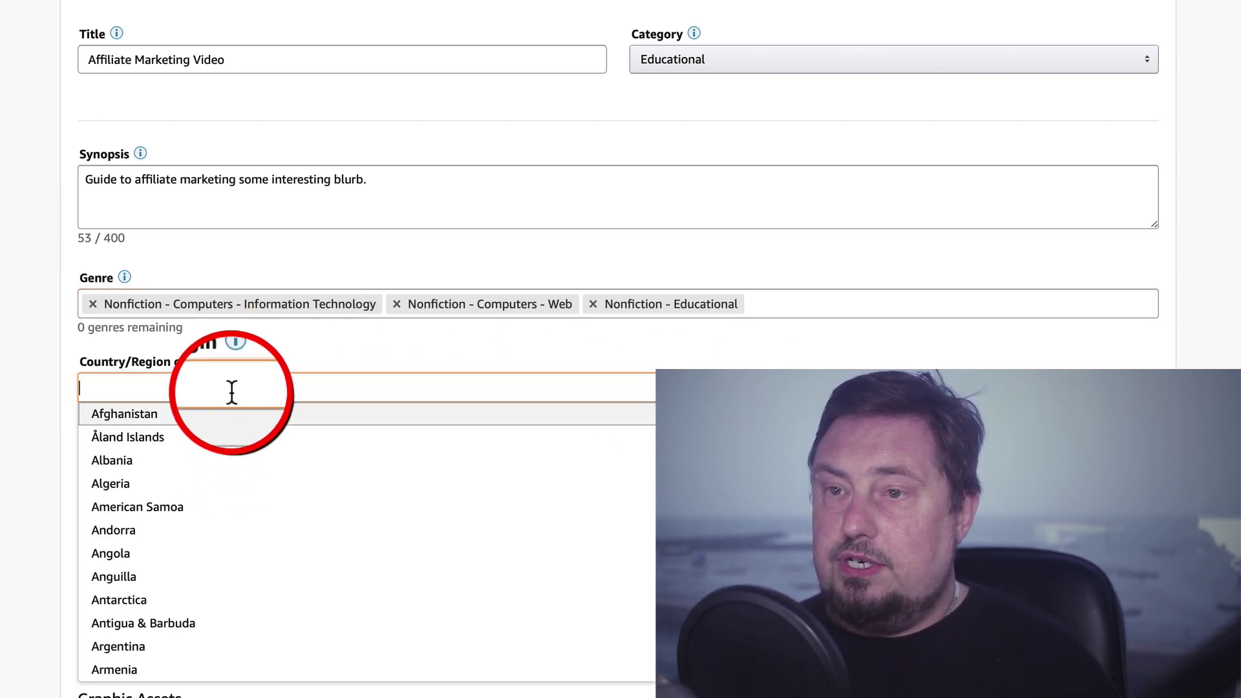
scroll(216, 542, down, 2)
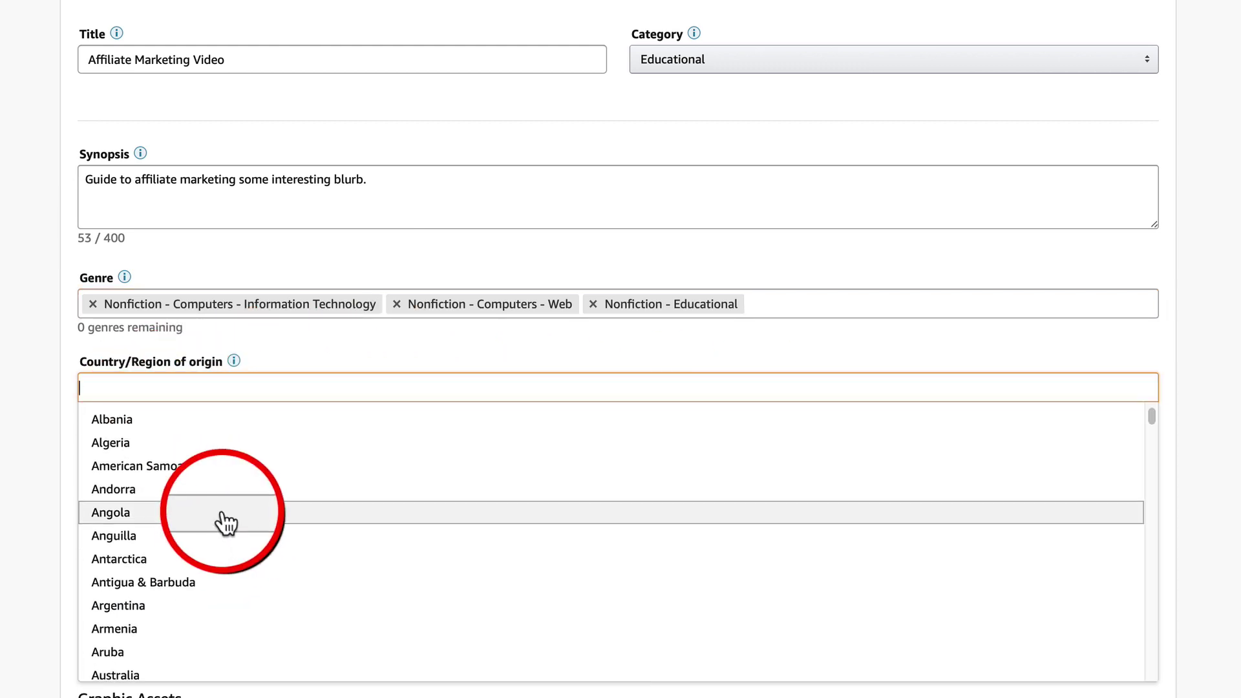
text(unit)
click(102, 463)
text(unit)
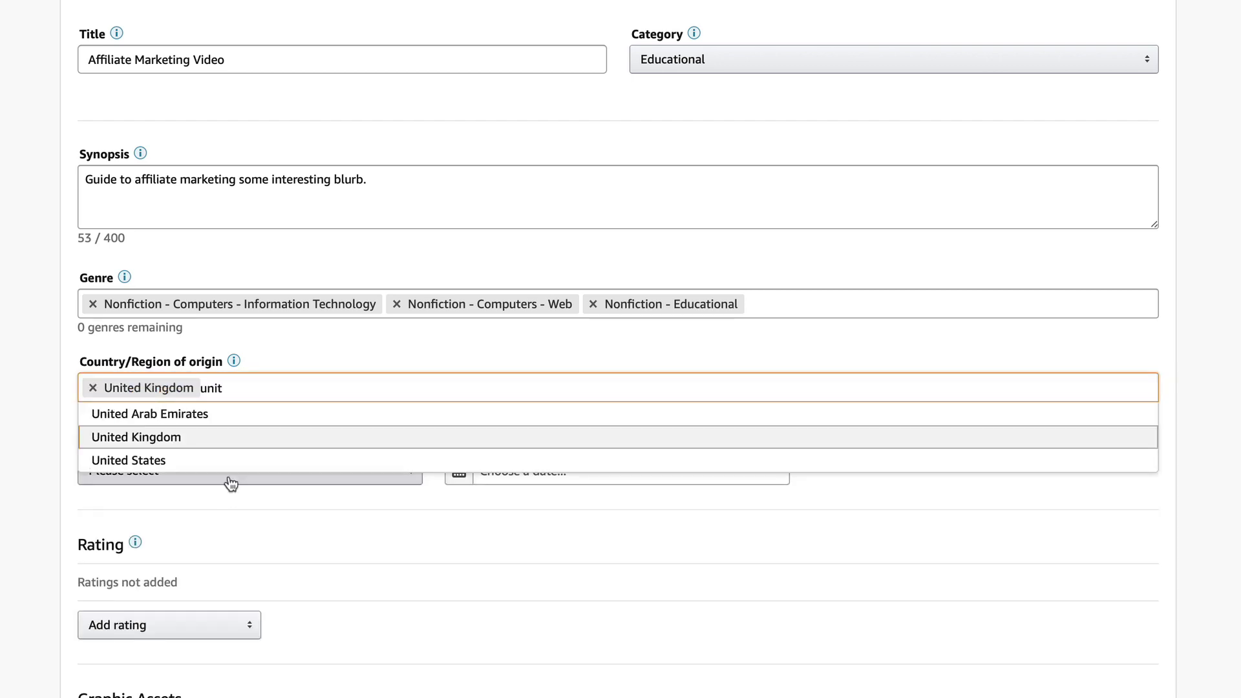
click(212, 459)
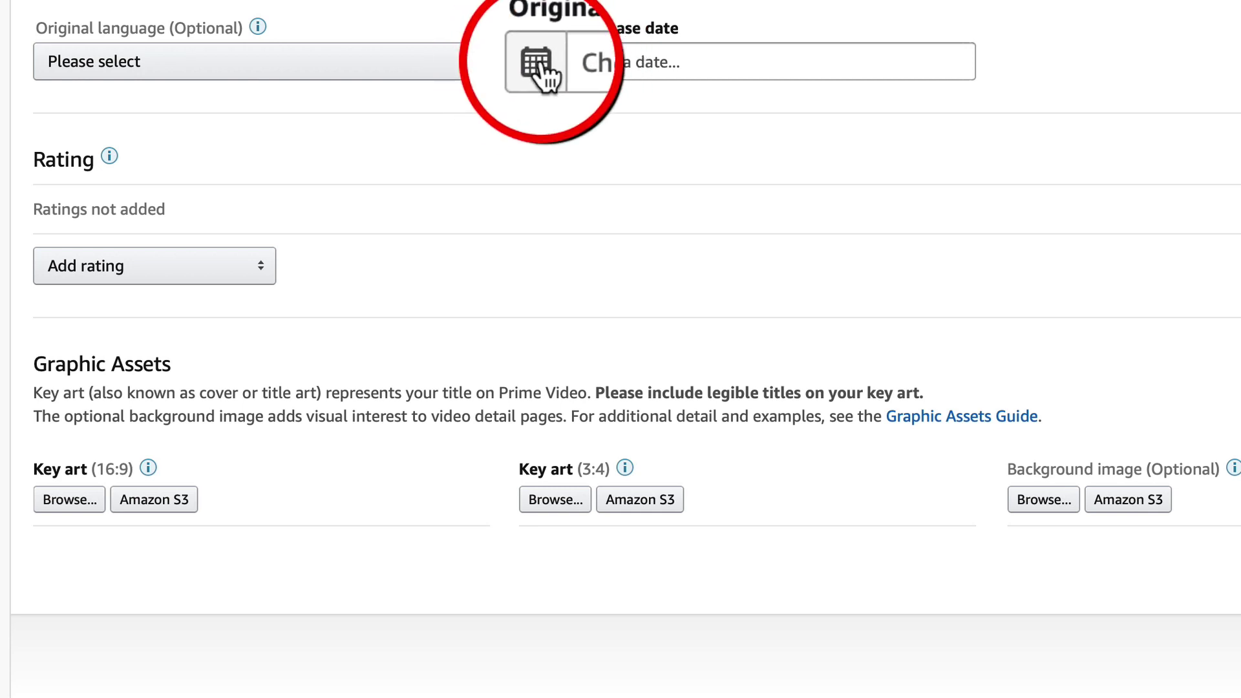
Set the original release date to July 5, 2020
click(539, 64)
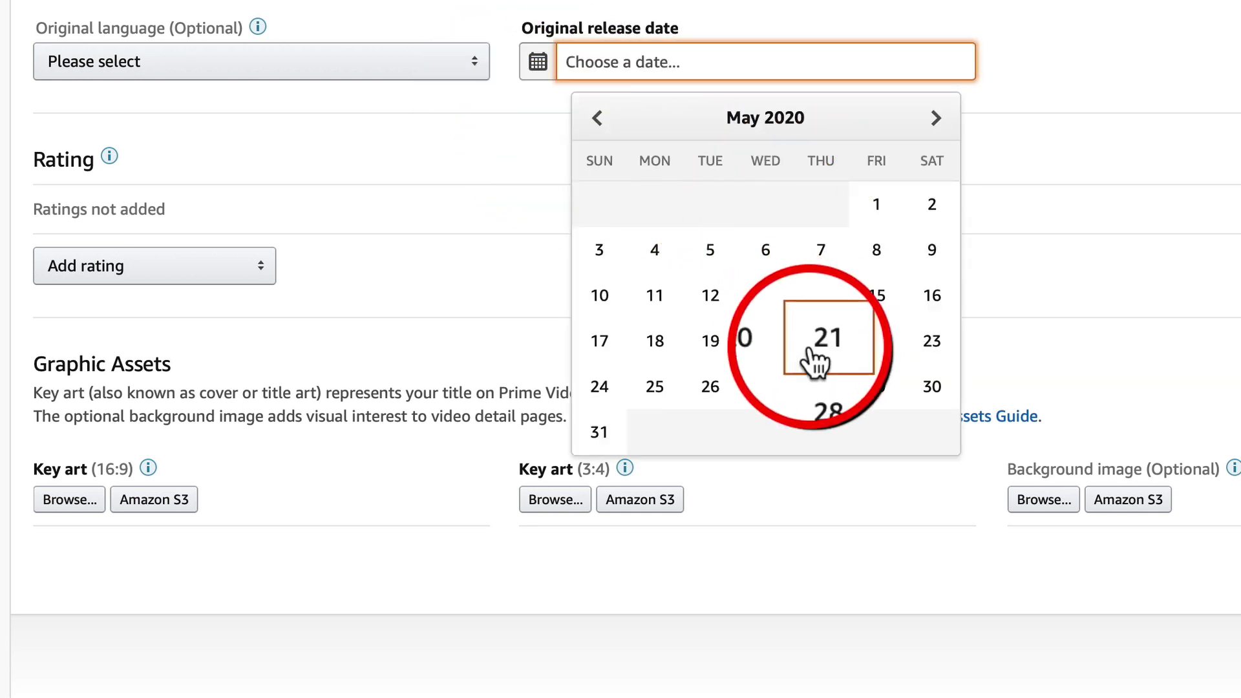
click(935, 117)
click(936, 118)
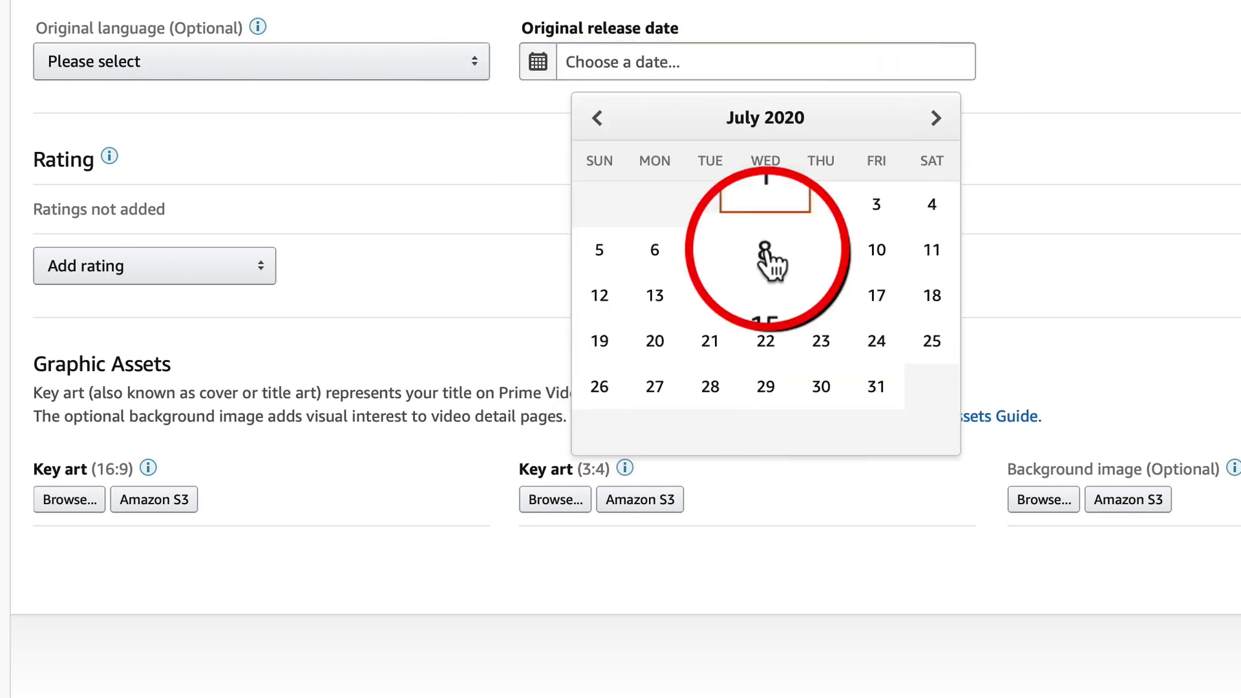
click(606, 254)
Add a BBFC - British Board of Film Classification rating entry and bring up its available rating levels
scroll(814, 310, down, 2)
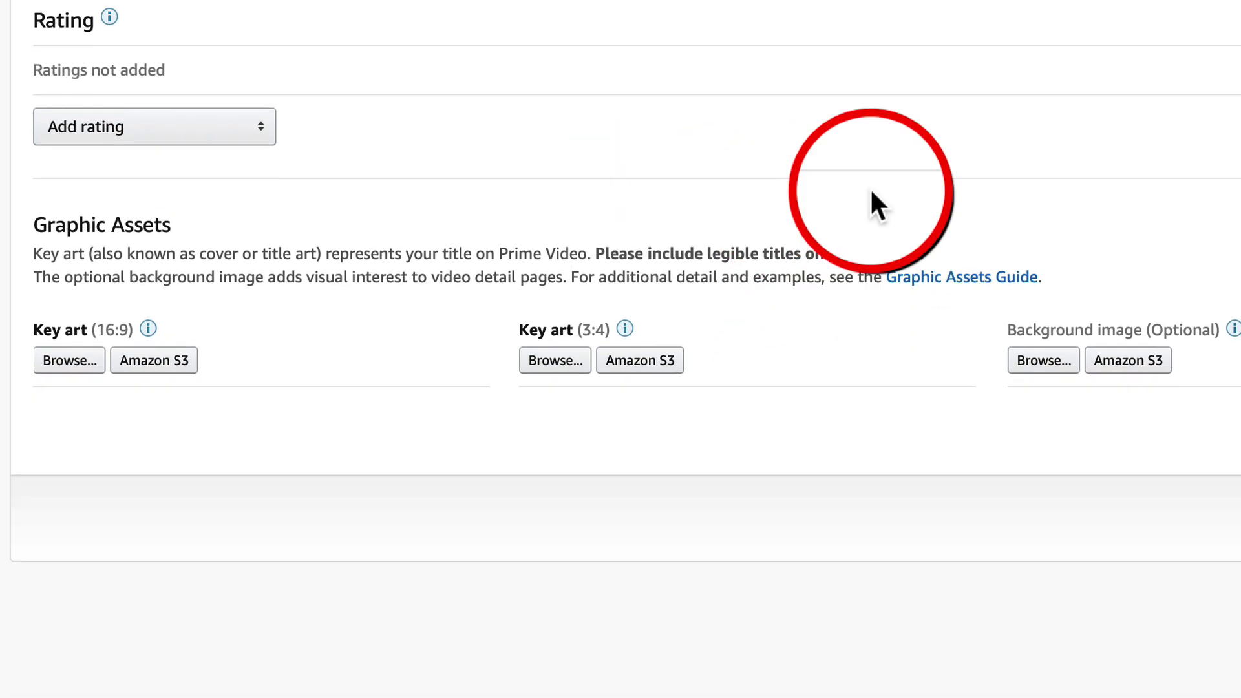
click(142, 143)
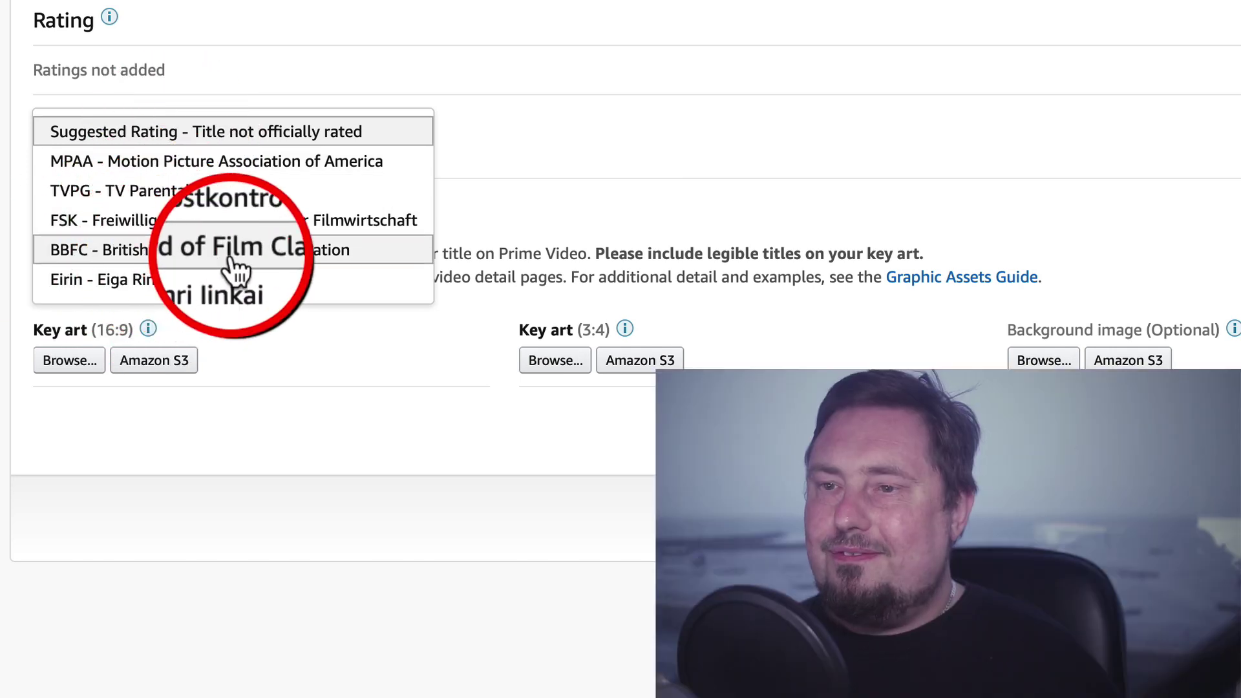
click(231, 260)
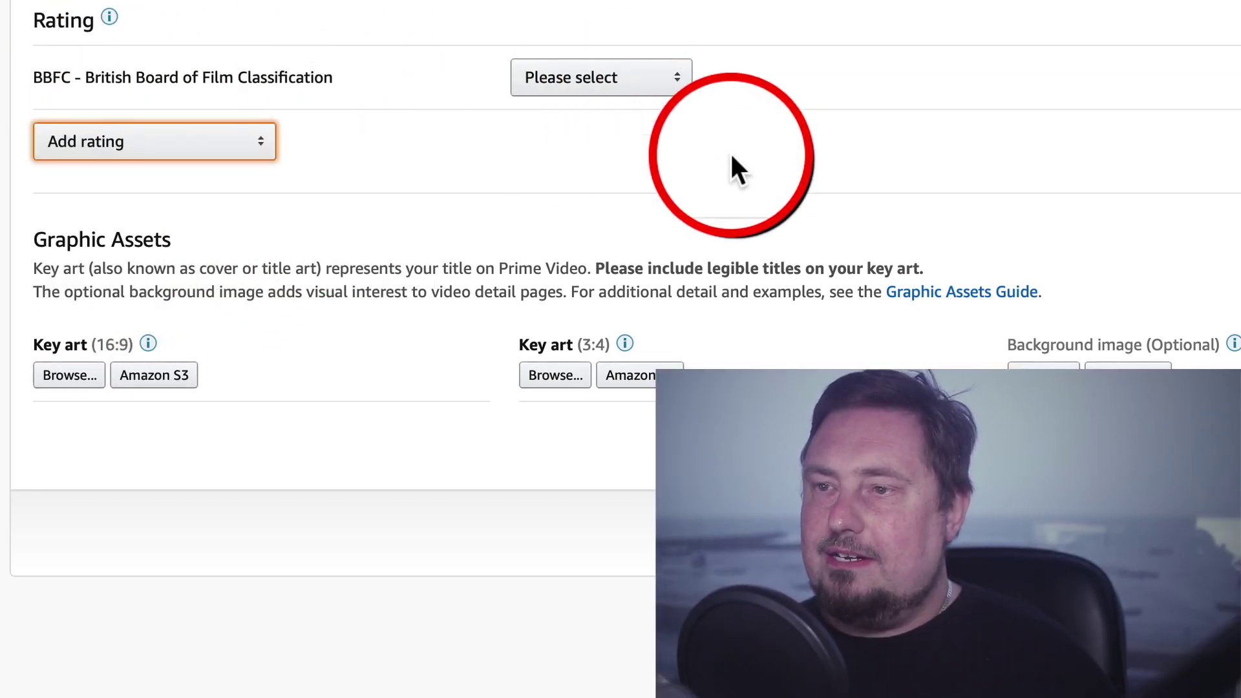
click(592, 78)
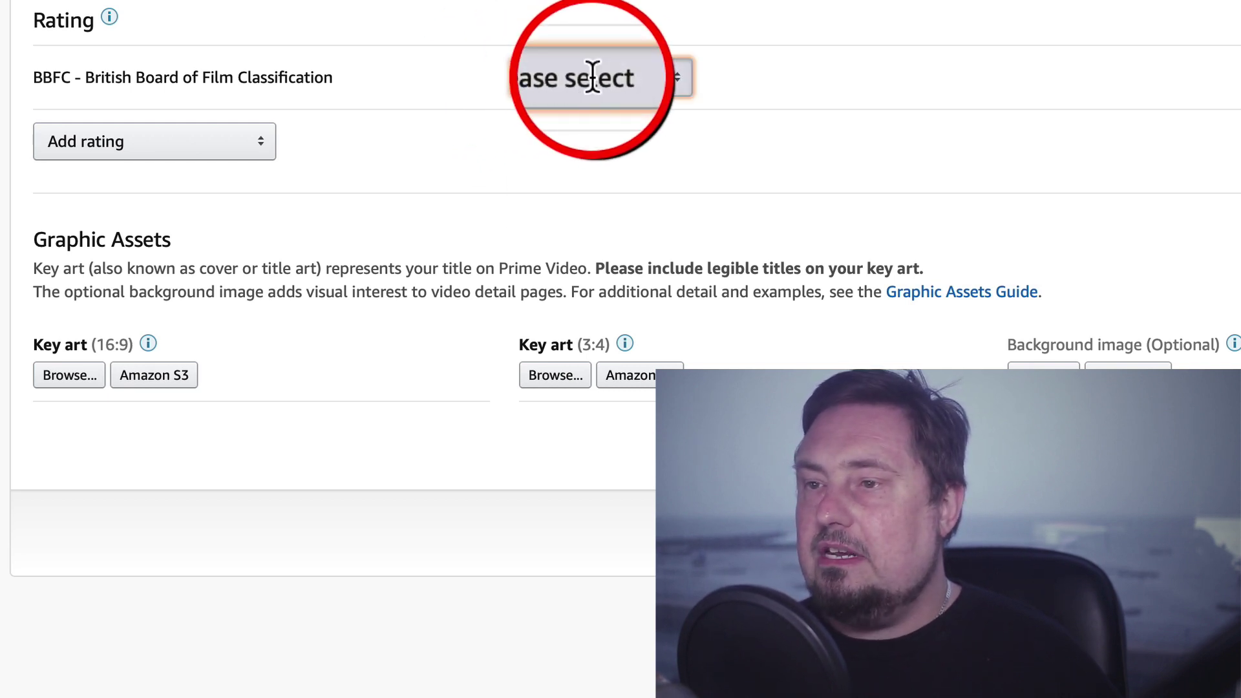
click(601, 78)
click(602, 78)
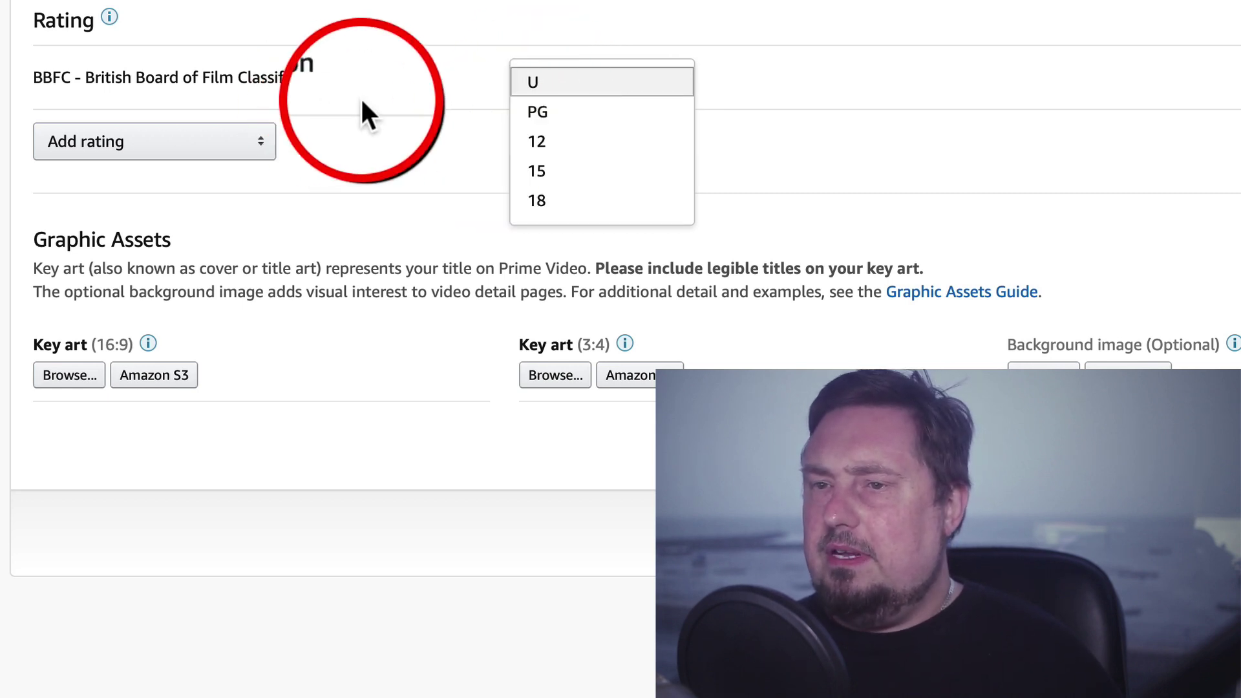
Add an MPAA - Motion Picture Association of America rating and set both the MPAA and BBFC ratings to PG
click(166, 133)
click(166, 136)
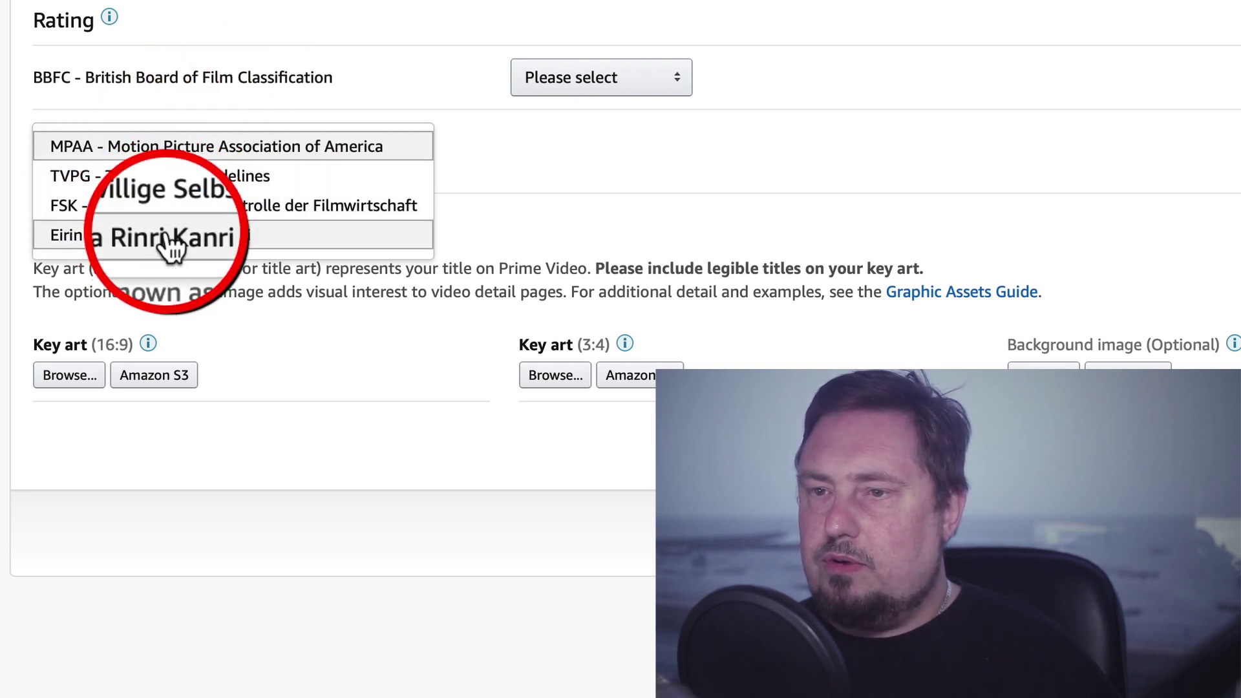
click(209, 149)
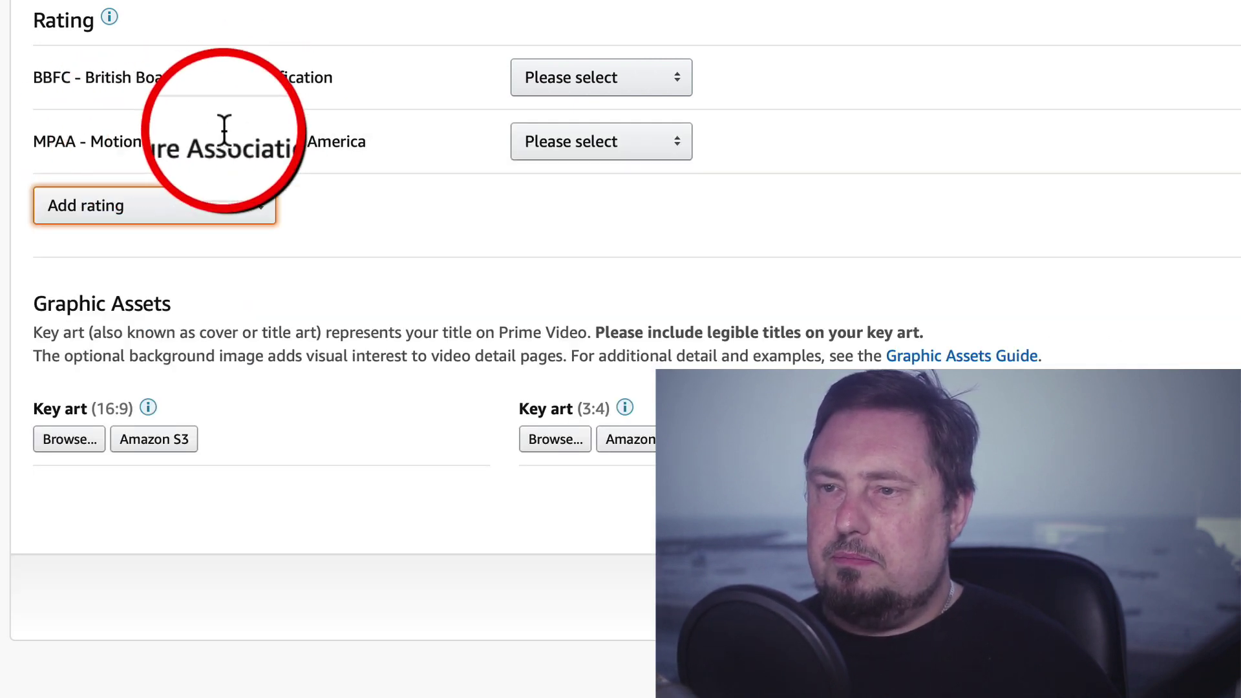
click(583, 153)
click(604, 183)
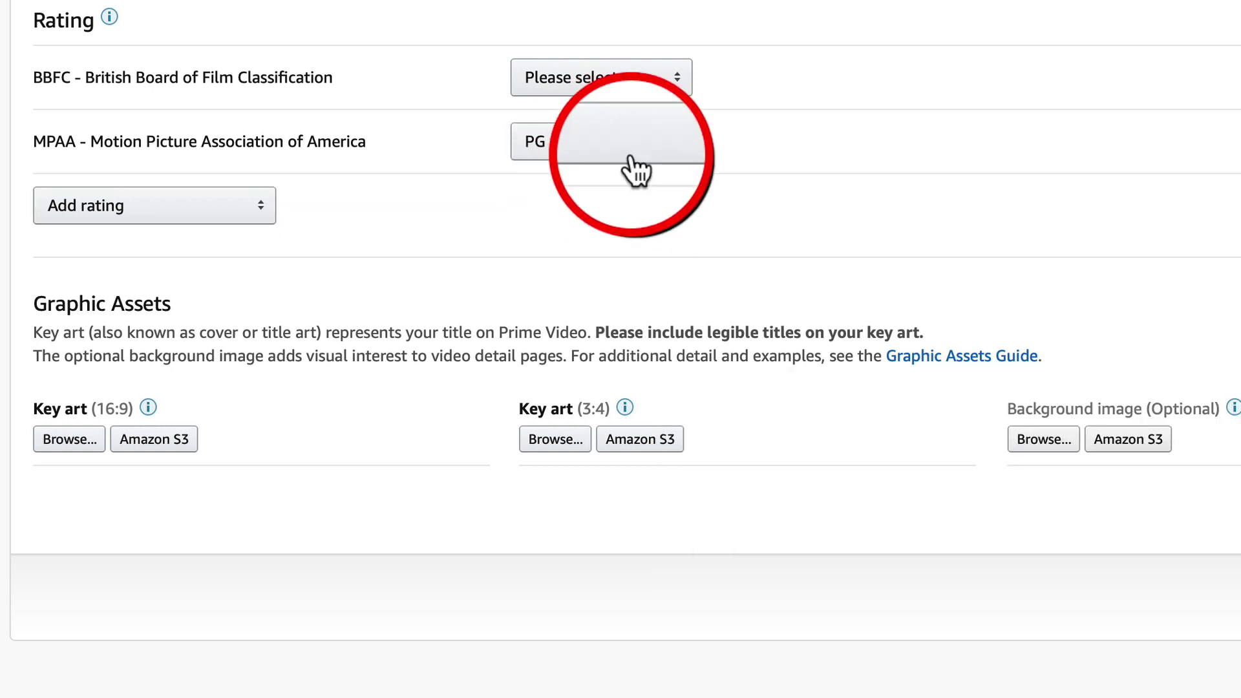
click(614, 81)
click(580, 115)
Examine the key art upload options and read the Graphic Assets Guide for the required image sizes and formats
scroll(736, 269, down, 2)
scroll(155, 274, down, 3)
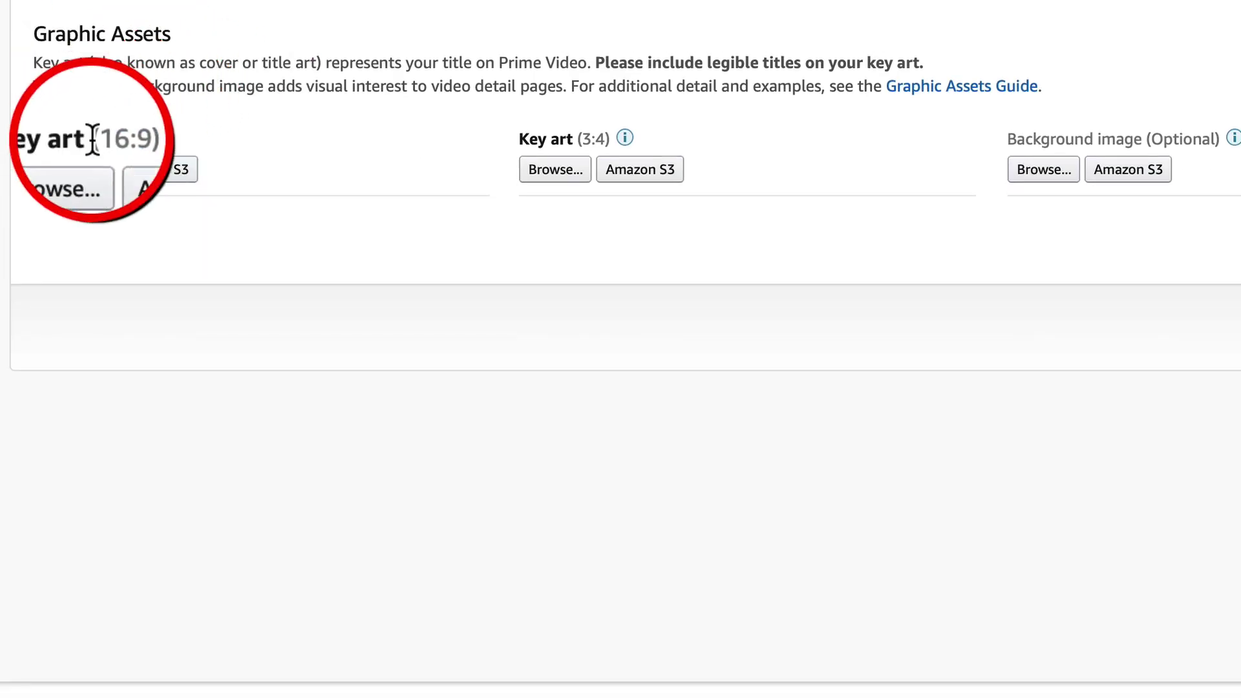
scroll(568, 352, down, 1)
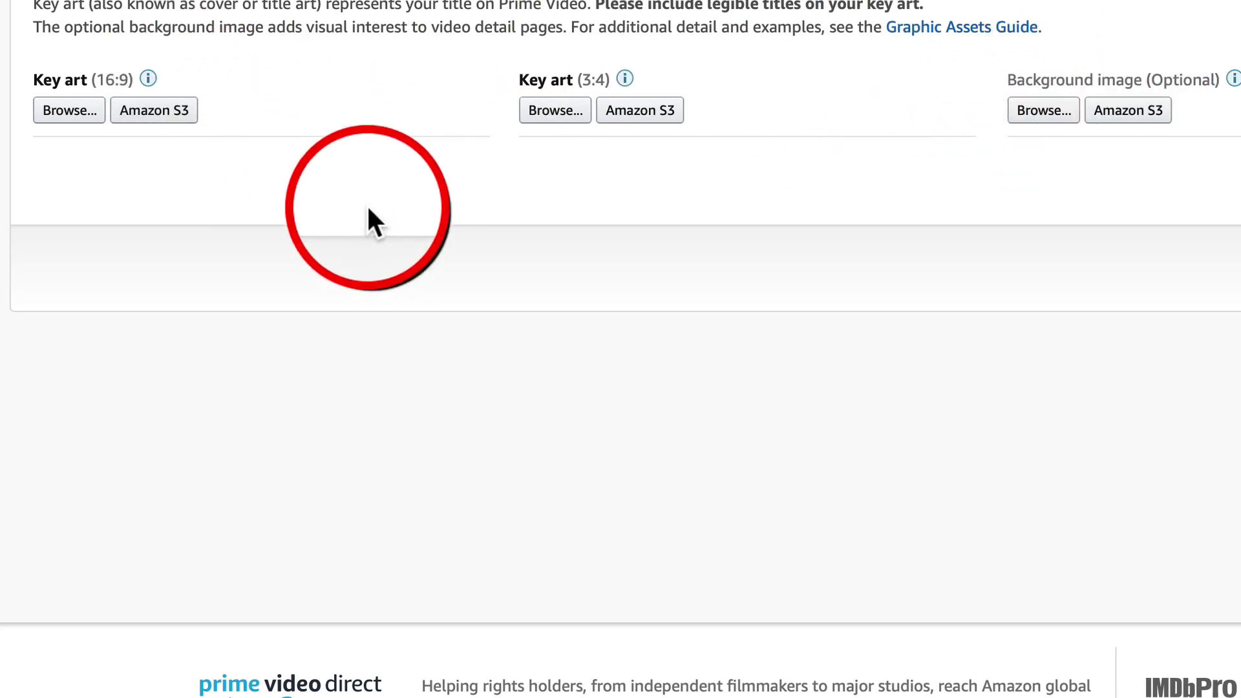
mouse_move(148, 78)
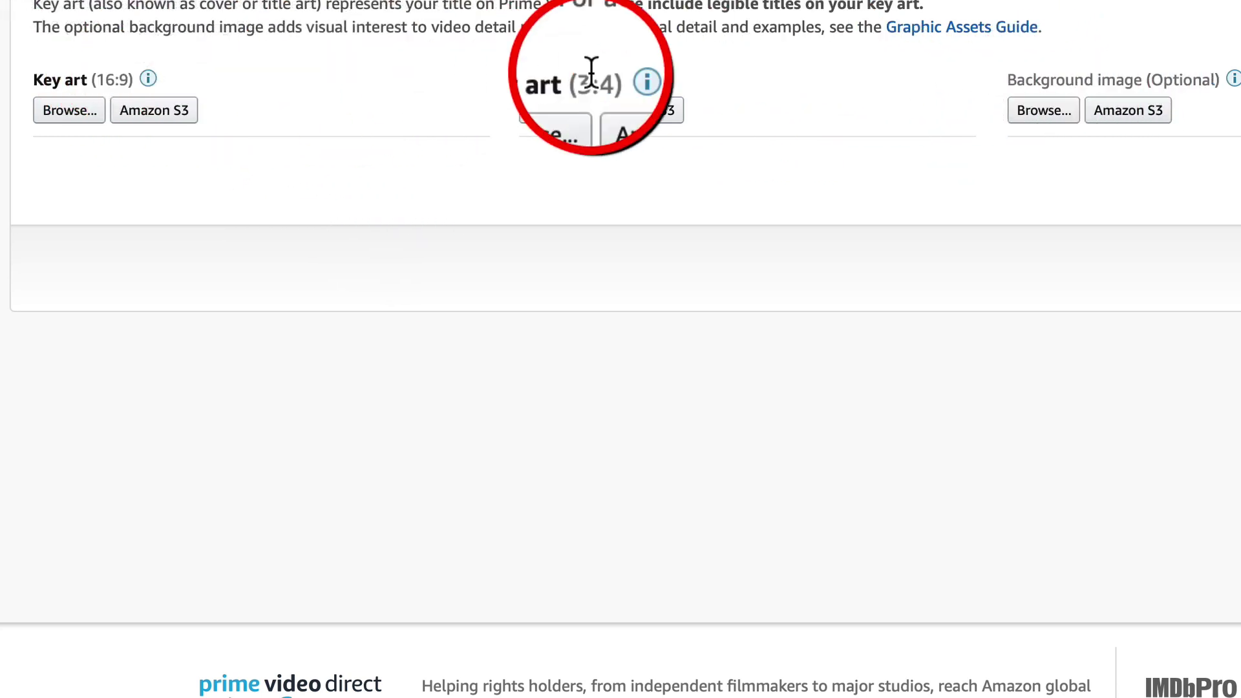
scroll(388, 362, down, 1)
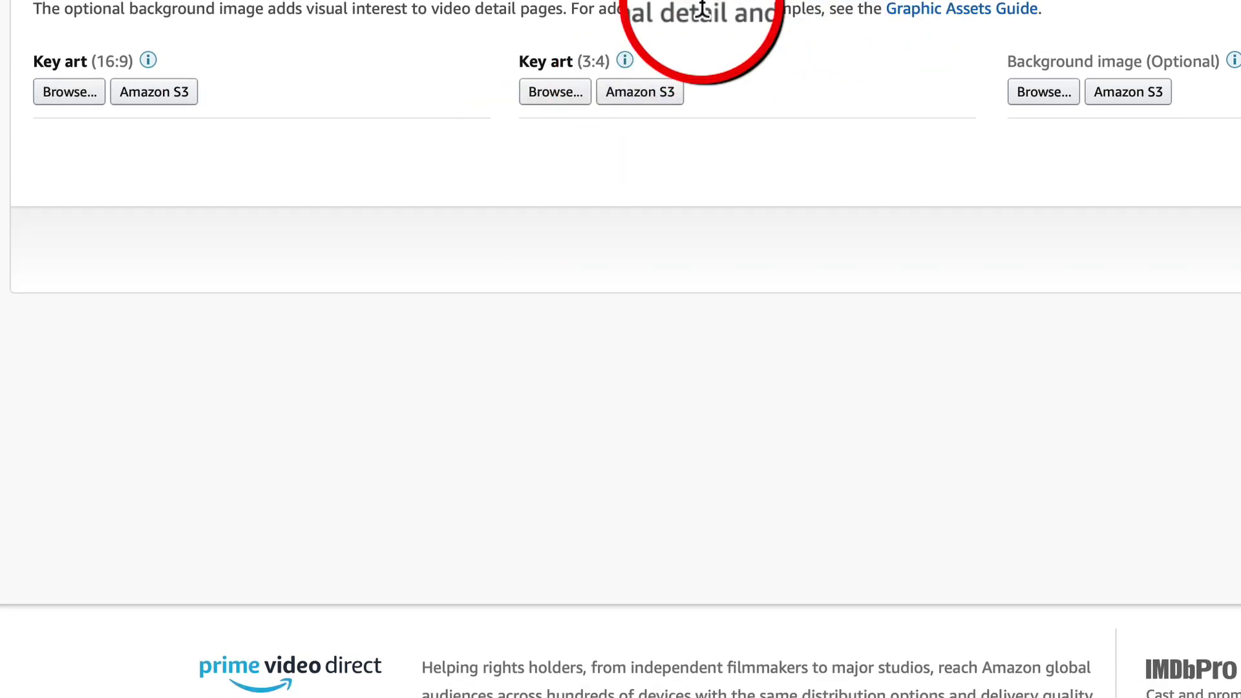
click(969, 26)
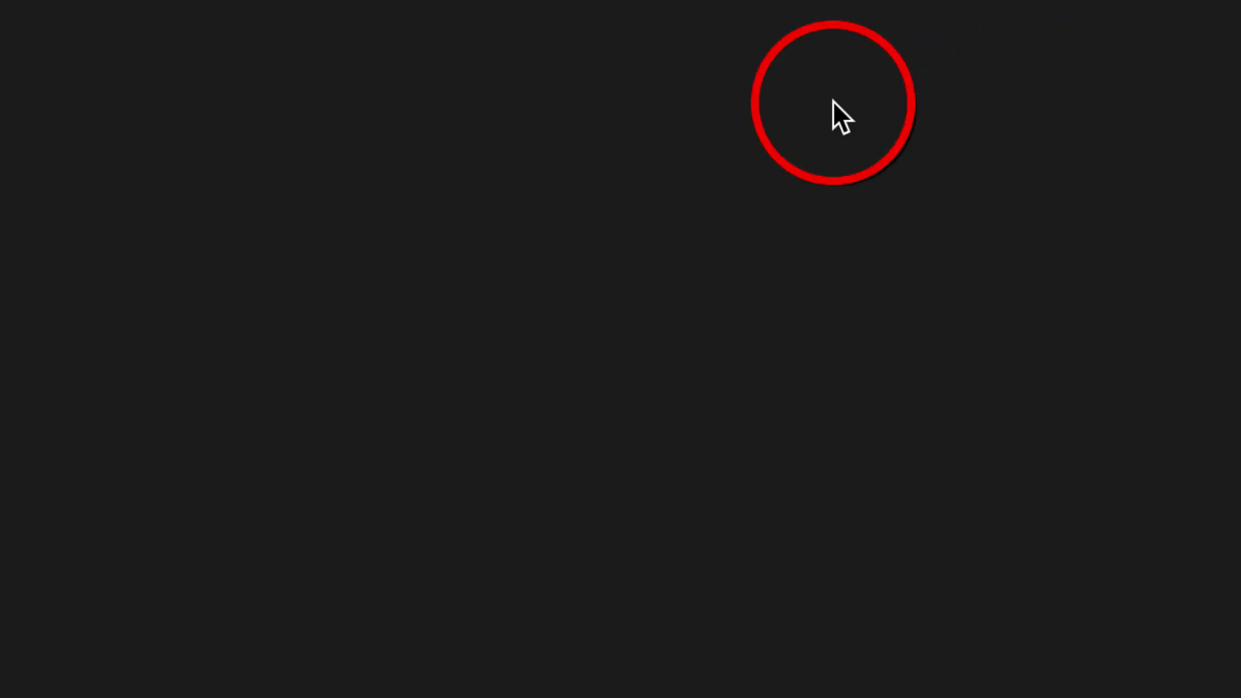
scroll(833, 387, down, 10)
scroll(805, 402, down, 10)
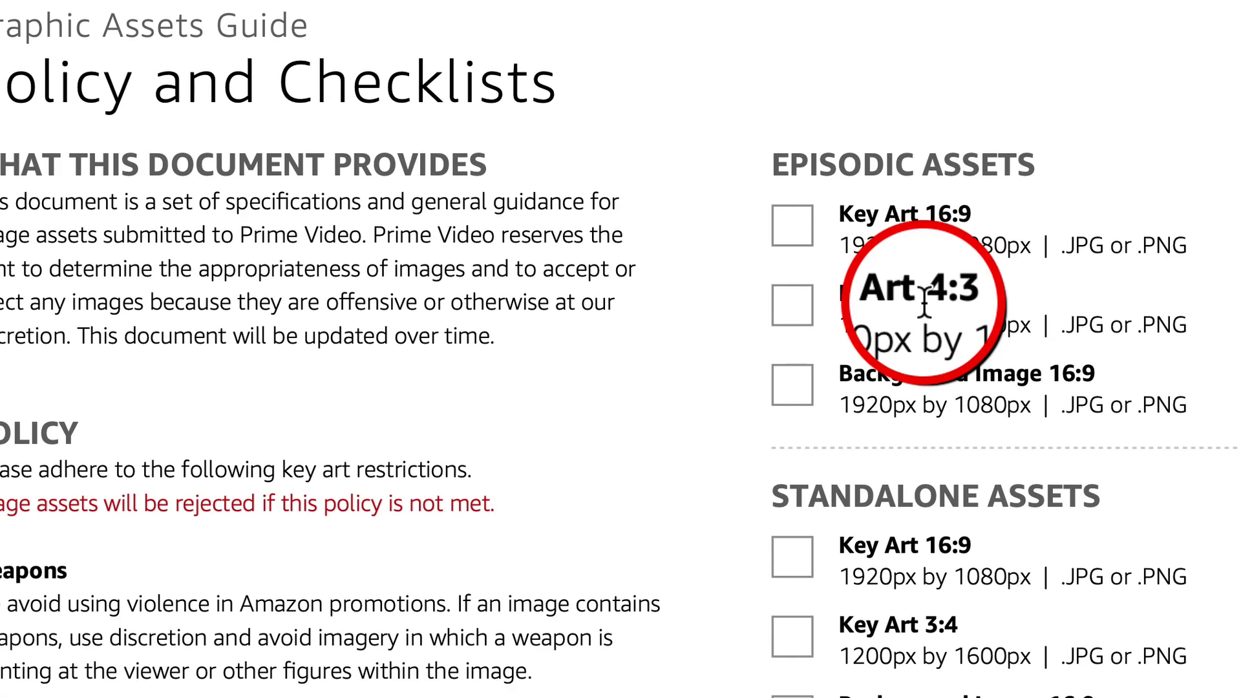
scroll(818, 272, down, 1)
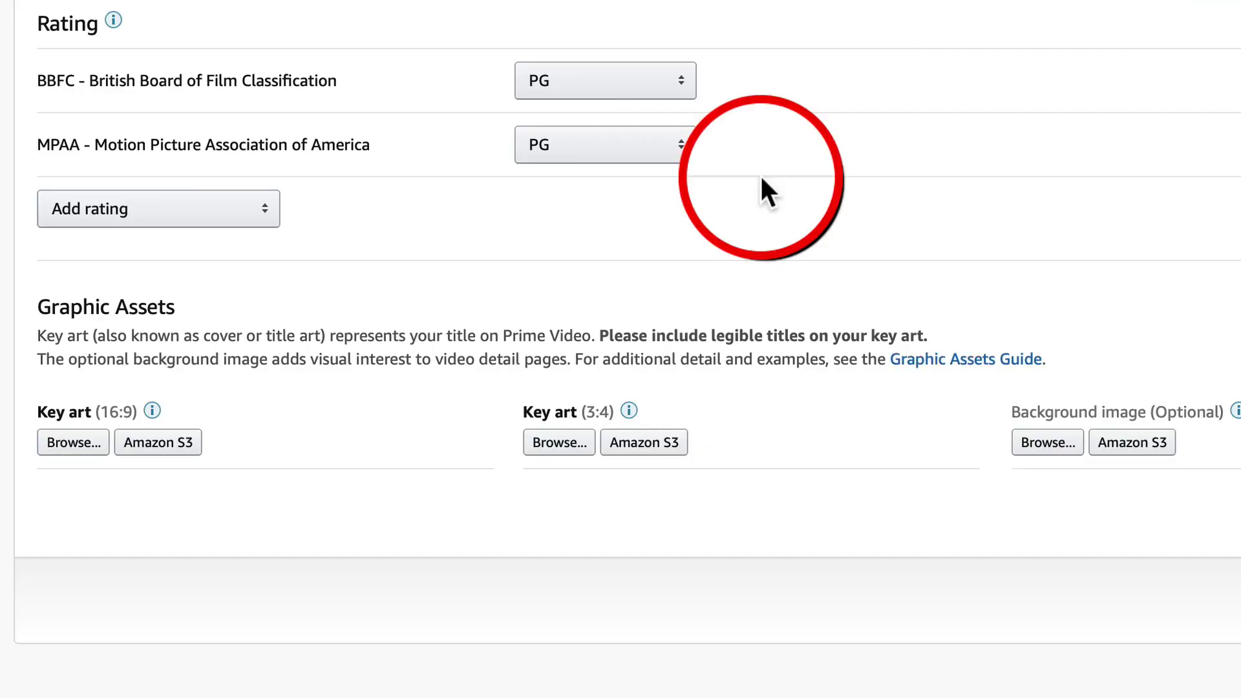
scroll(711, 245, down, 5)
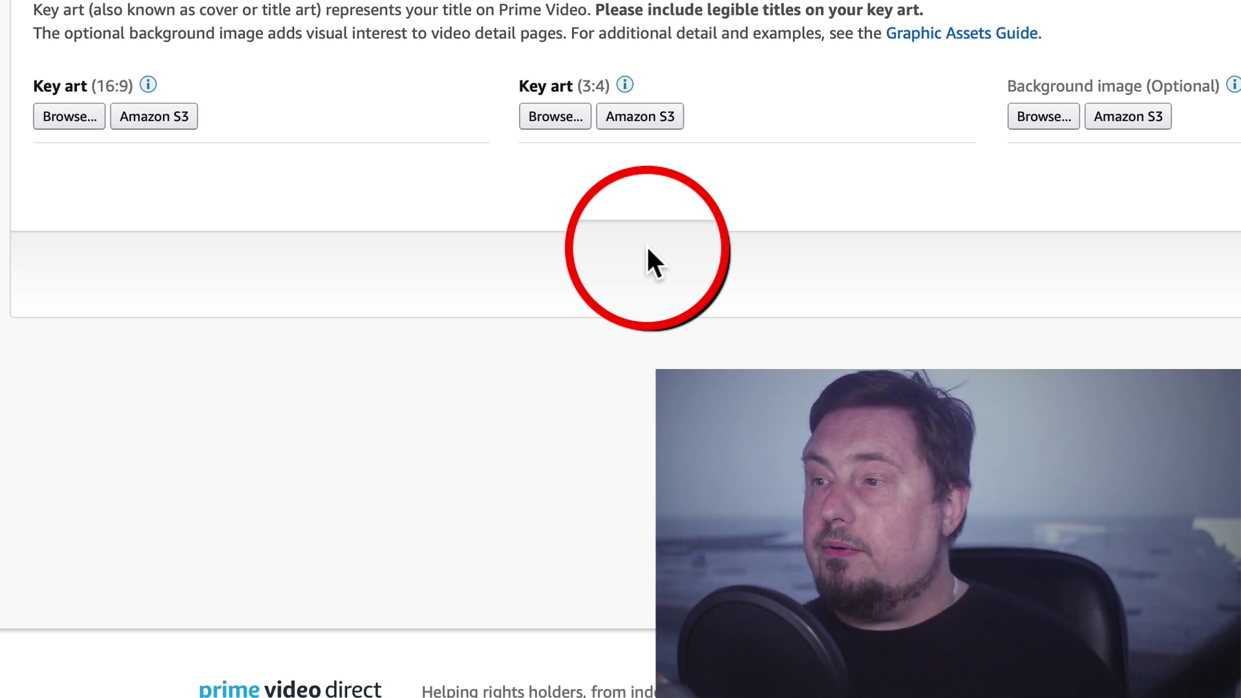
Review the Studio/Creator, Crew and Cast entries in the completed title's Cast & Crew section
scroll(620, 349, down, 2)
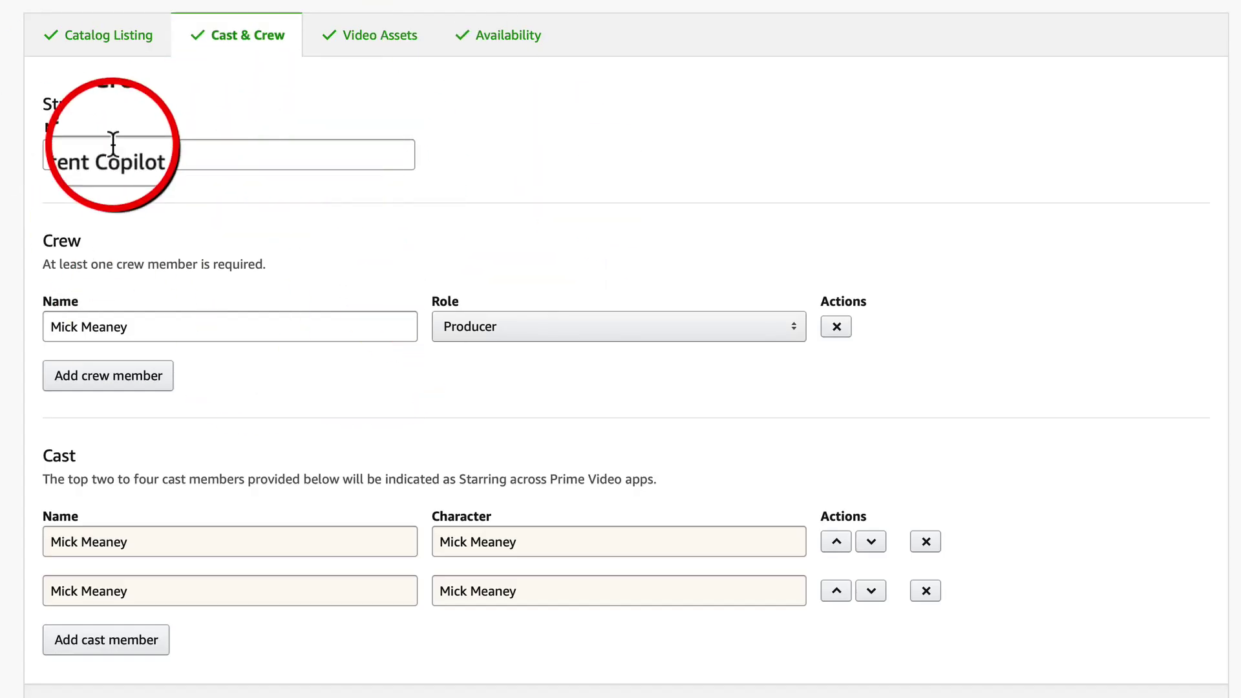
drag(44, 101, 128, 105)
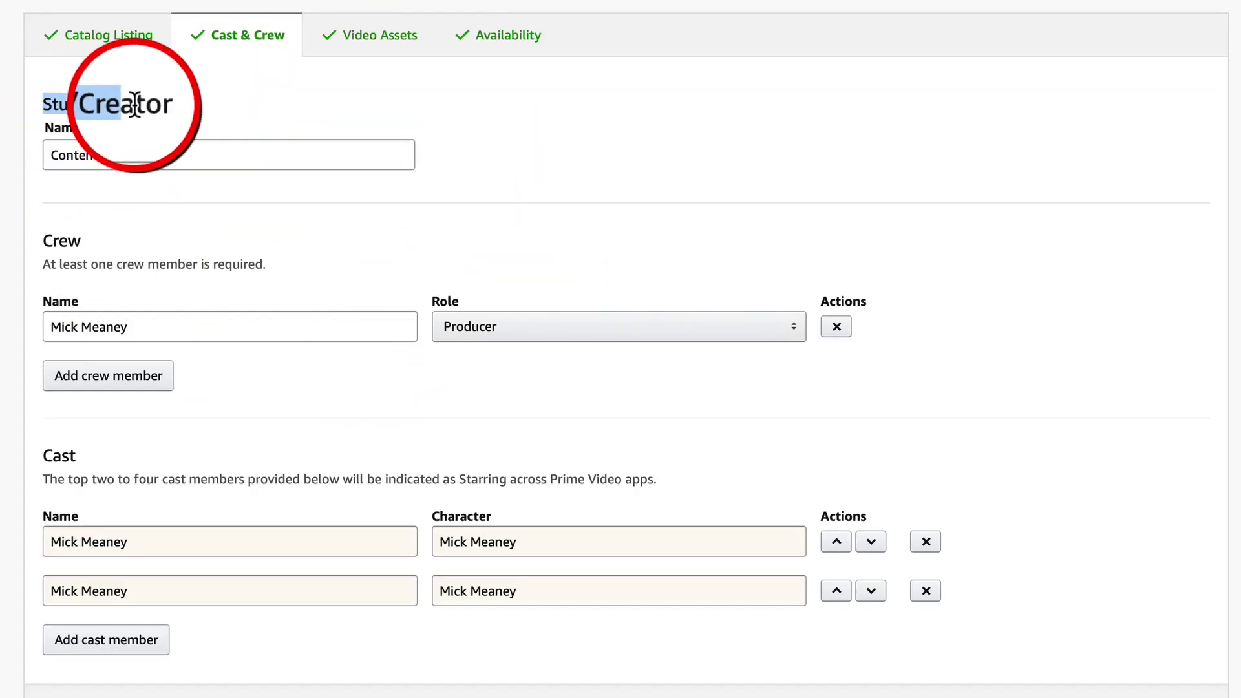
click(161, 200)
scroll(59, 128, down, 1)
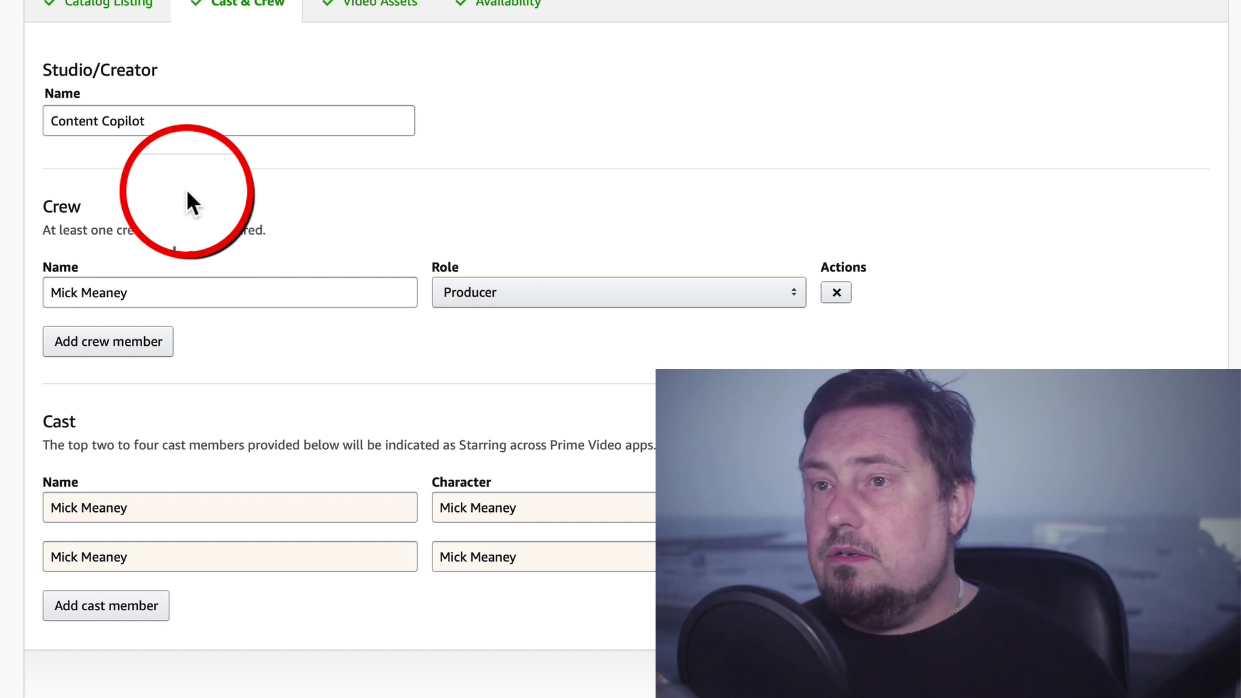
Check the crew member's name and role, along with the cast names and characters listed for the title
scroll(352, 223, down, 1)
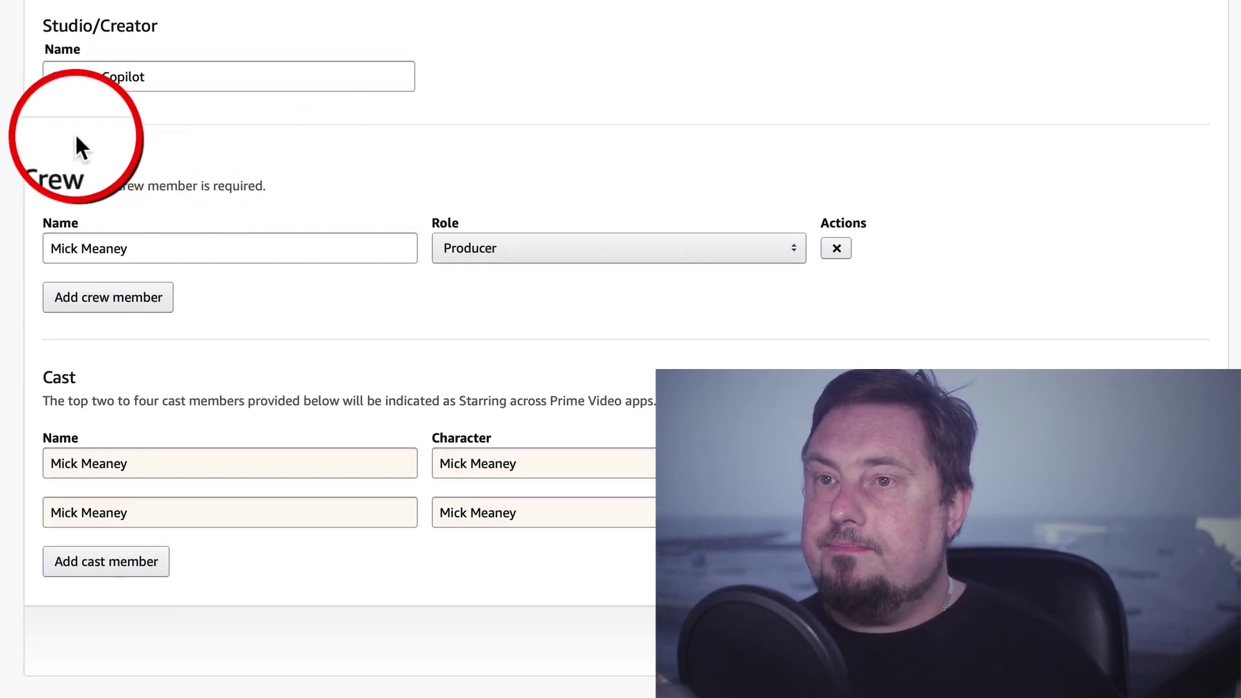
scroll(140, 215, down, 1)
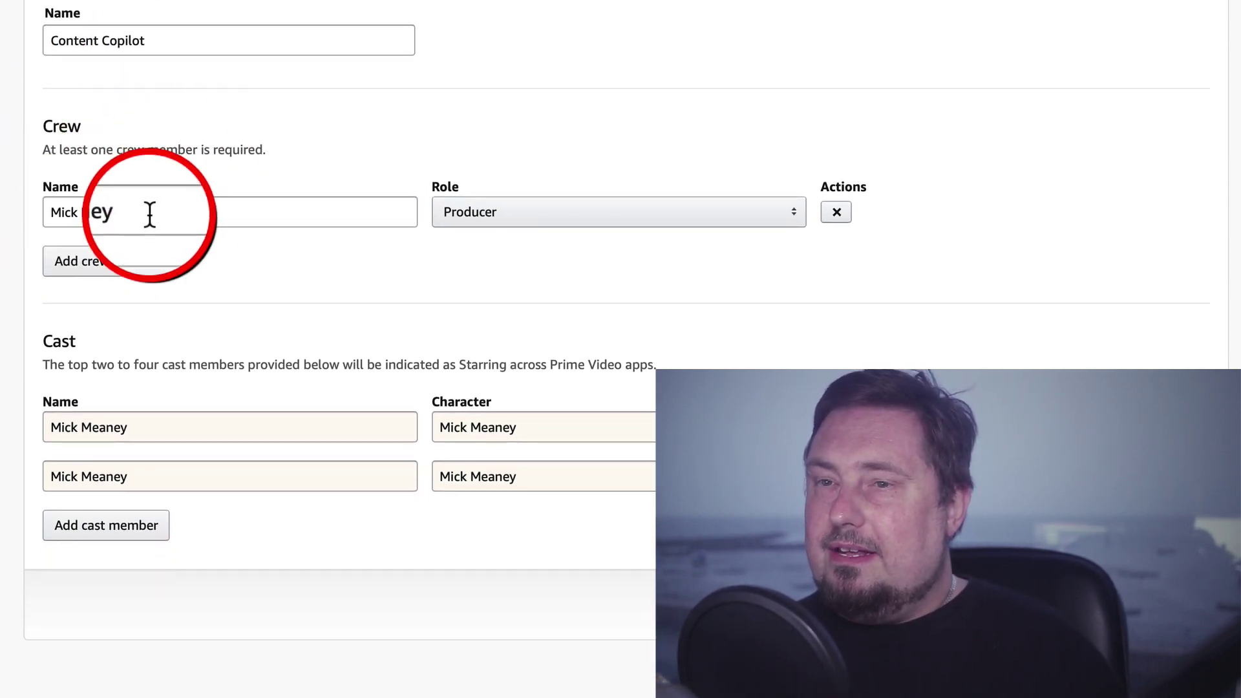
drag(152, 213, 13, 210)
click(532, 171)
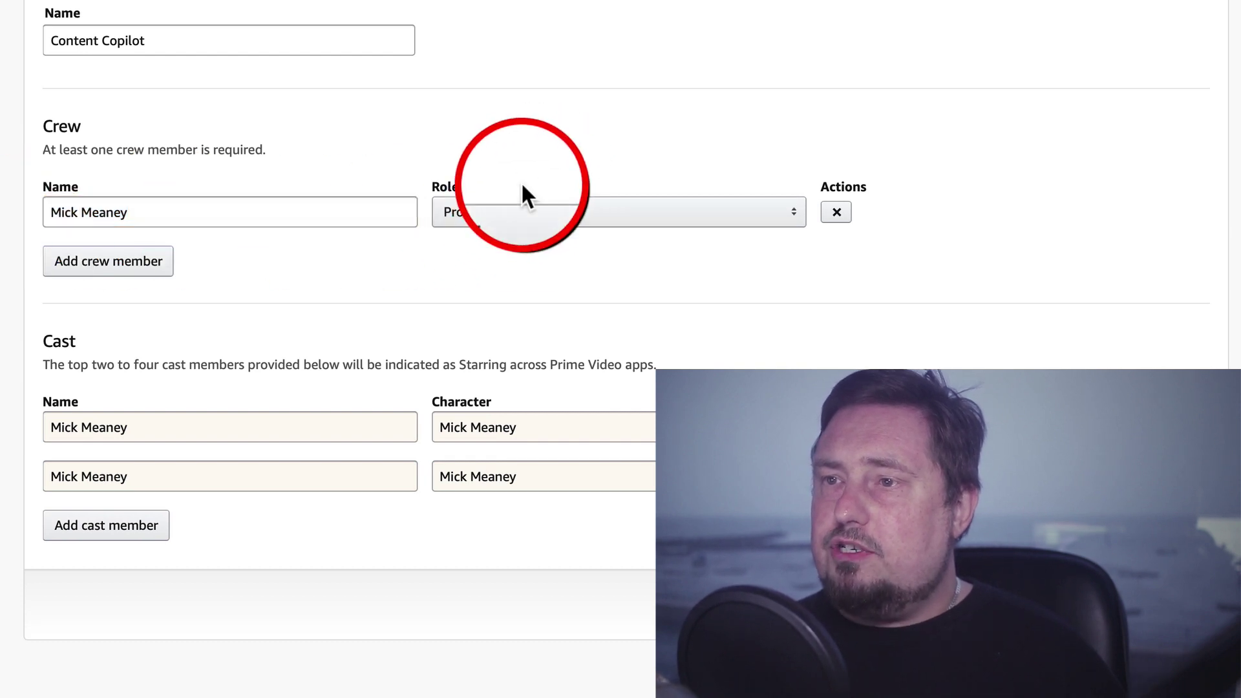
scroll(468, 248, down, 4)
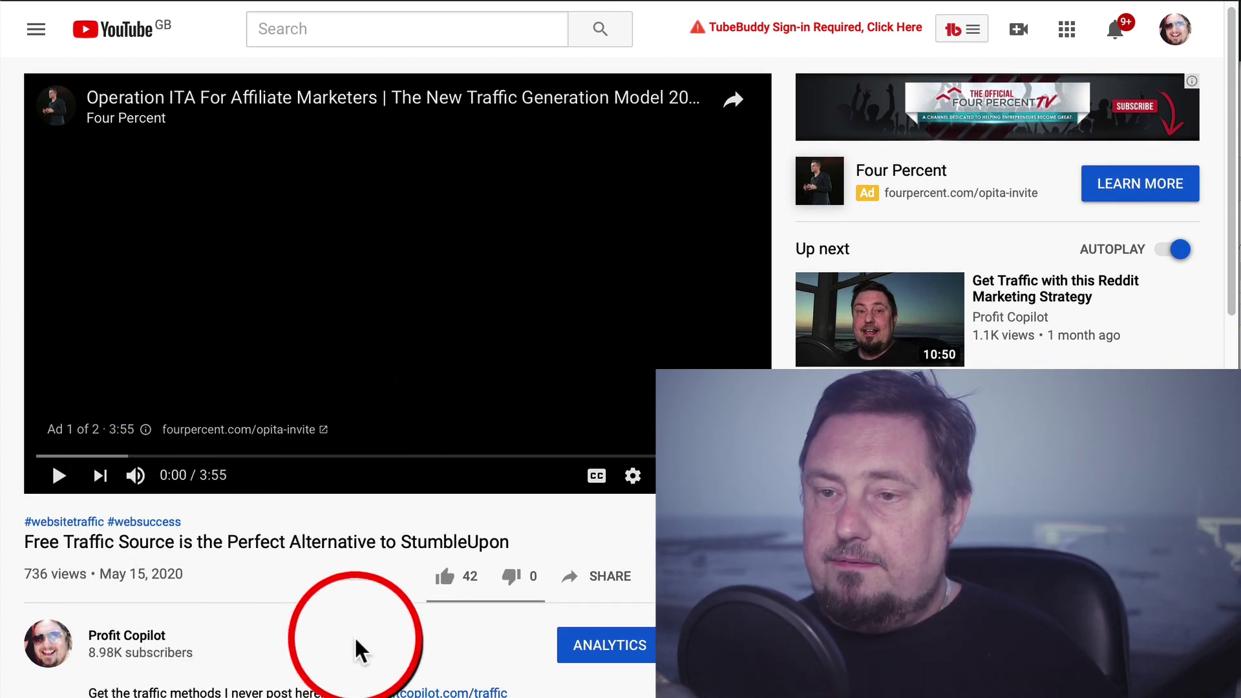
On YouTube, open the transcript of the video "Free Traffic Source is the Perfect Alternative to StumbleUpon"
scroll(360, 643, down, 1)
scroll(374, 521, up, 1)
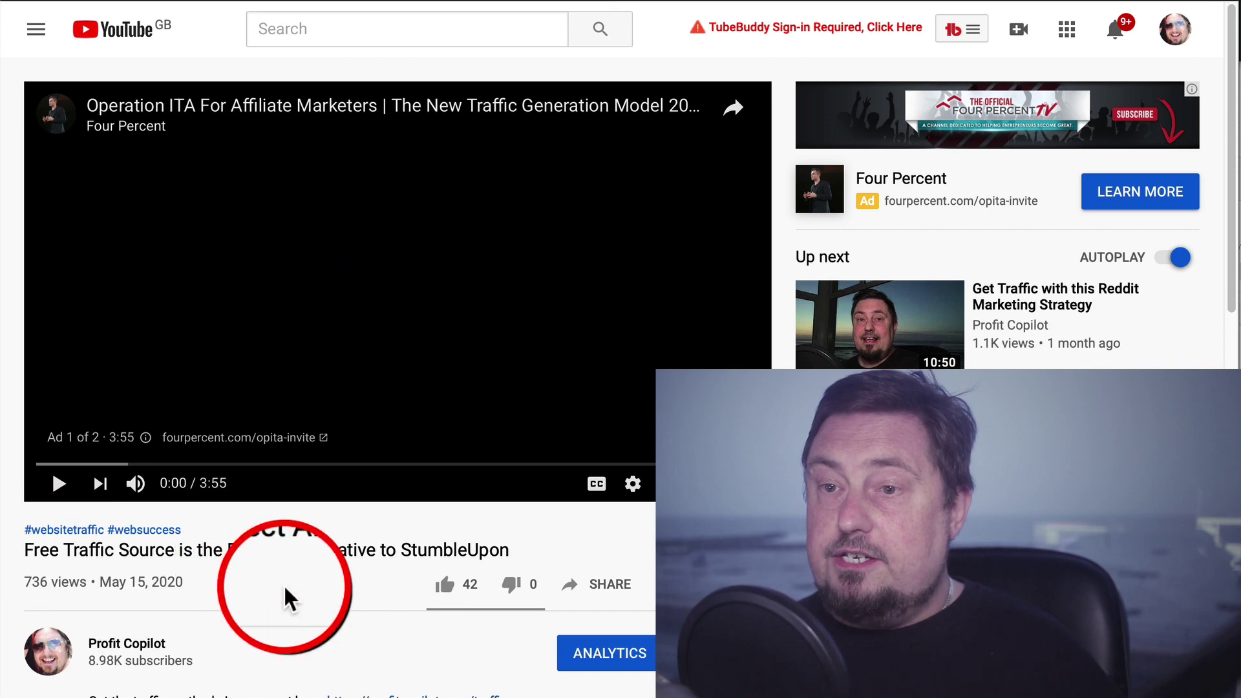
scroll(214, 513, down, 1)
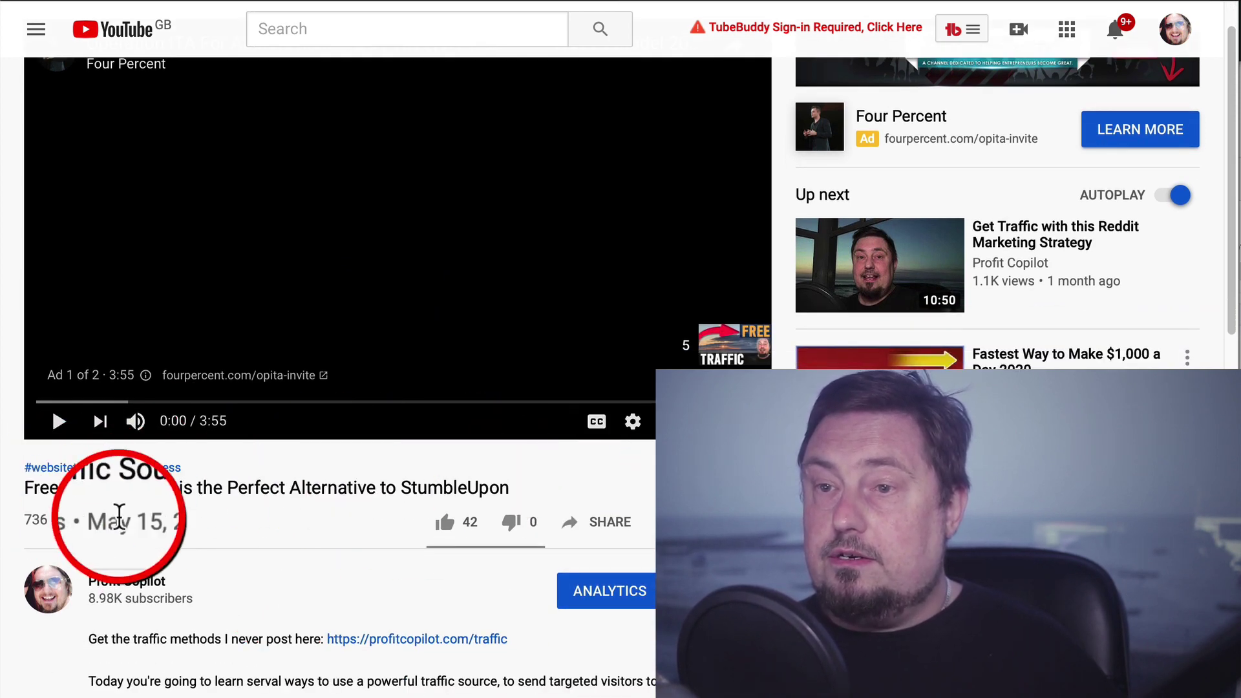
scroll(117, 514, down, 1)
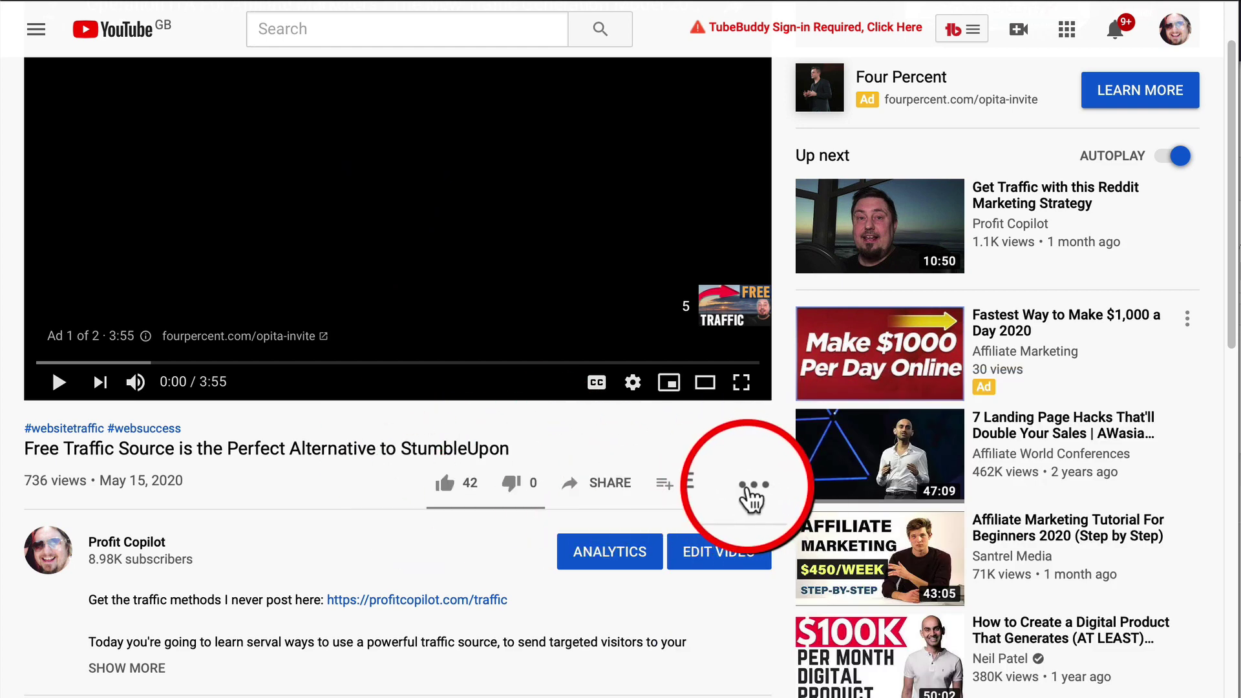
click(753, 486)
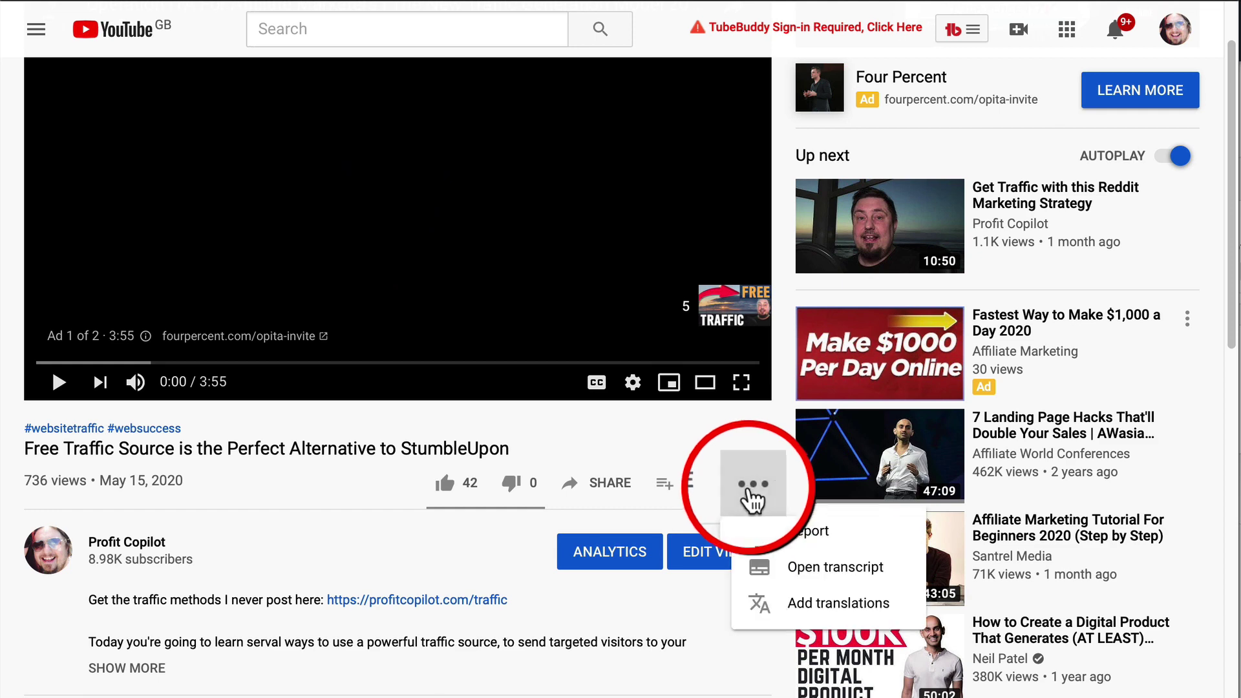
click(811, 572)
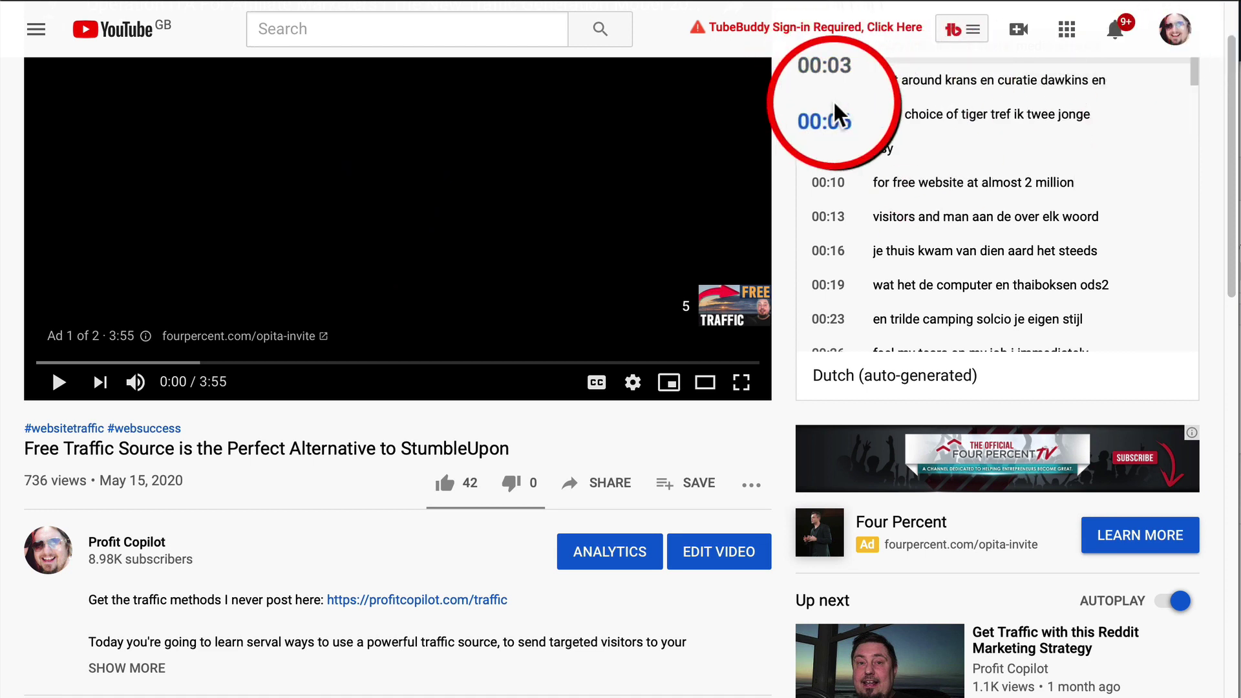
Select the entire auto-generated transcript, including its timestamps, from the first line to the last
drag(931, 217, 875, 386)
click(810, 70)
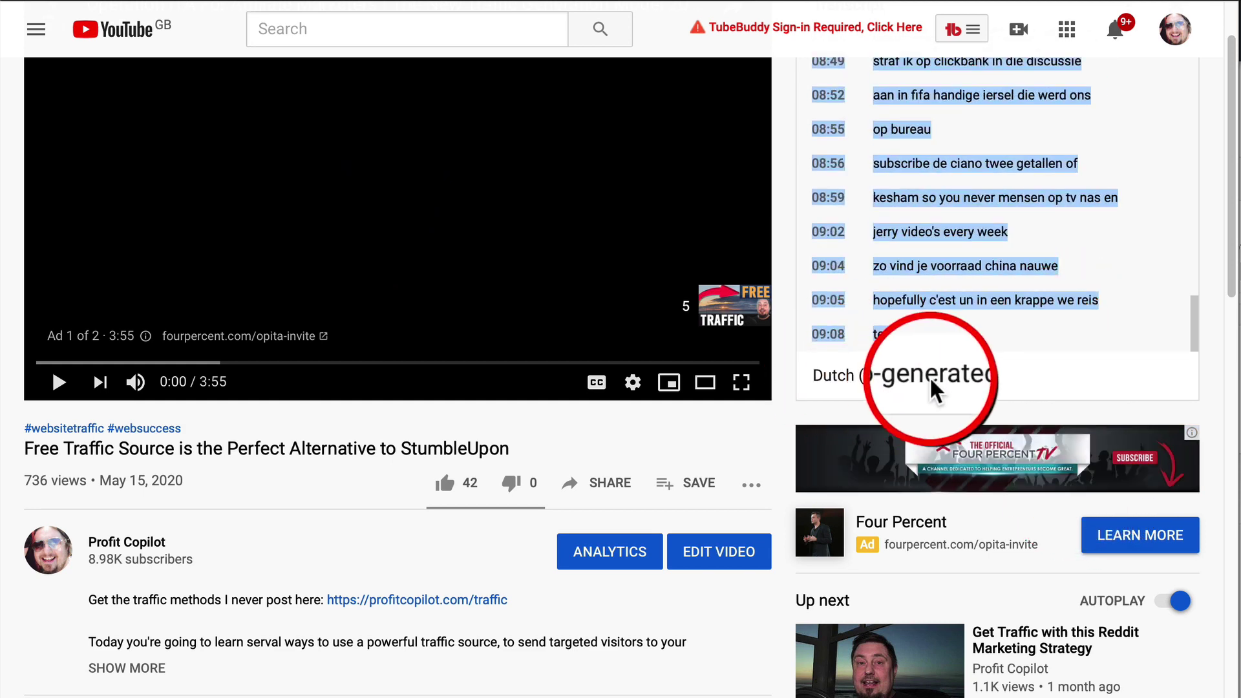
drag(1197, 334, 1227, 50)
scroll(1078, 334, up, 1)
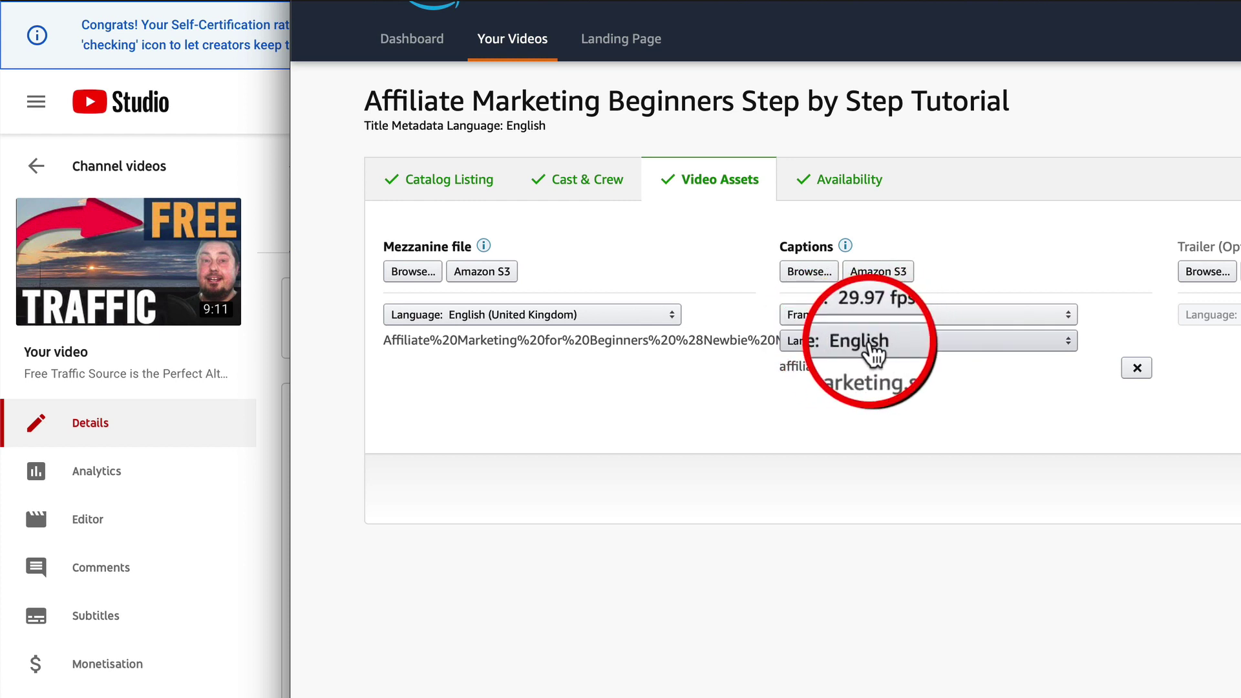
In the Prime Video Direct title's video assets, set the captions frame rate to 29.97 fps
click(863, 316)
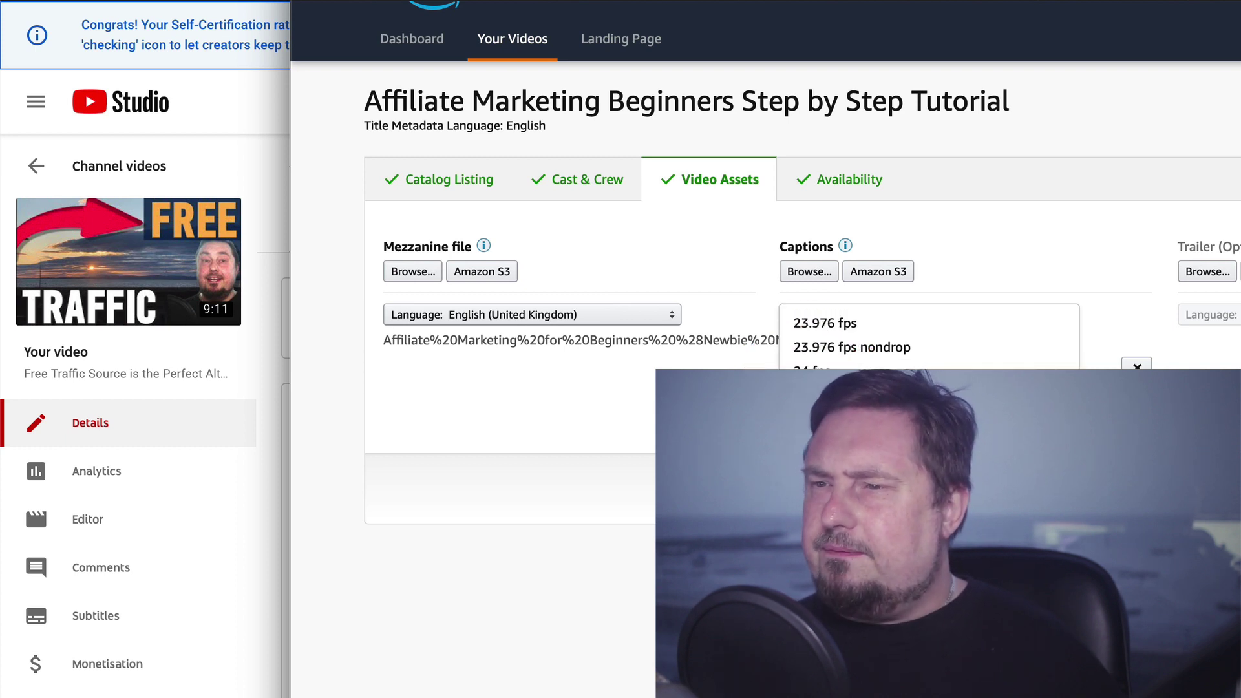
click(811, 445)
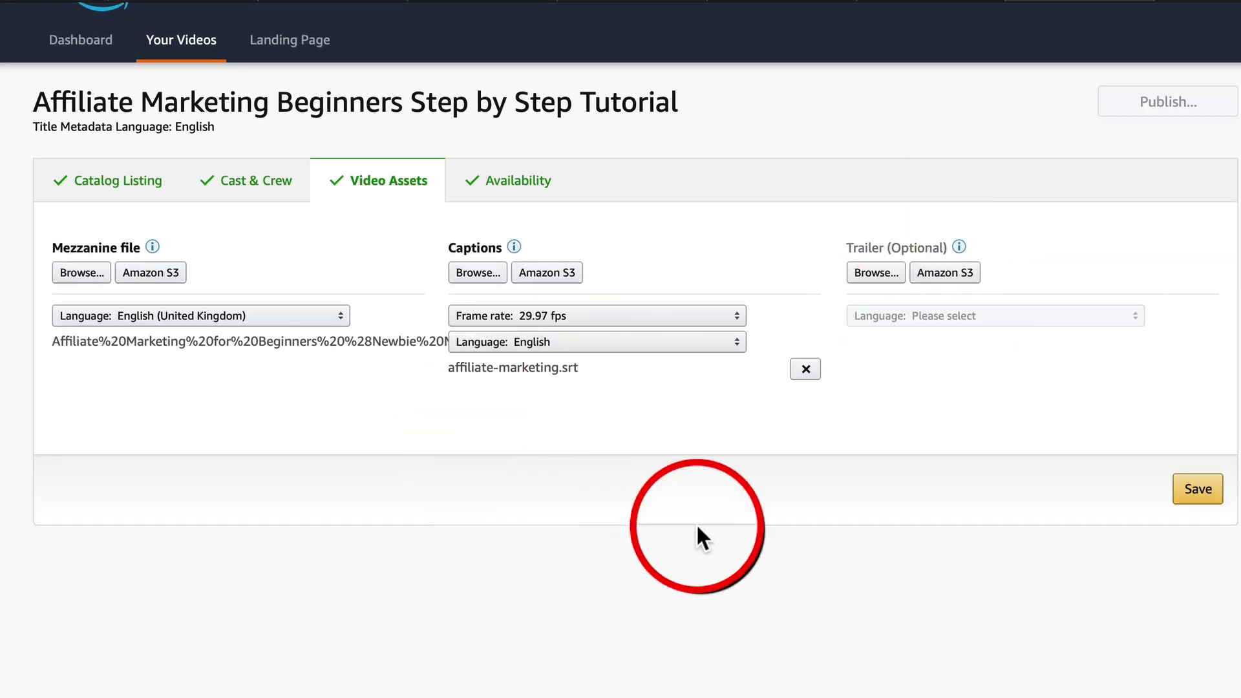
In the title's availability settings, enable the Buy offer for all locations and view its Base and Value preset prices
click(527, 183)
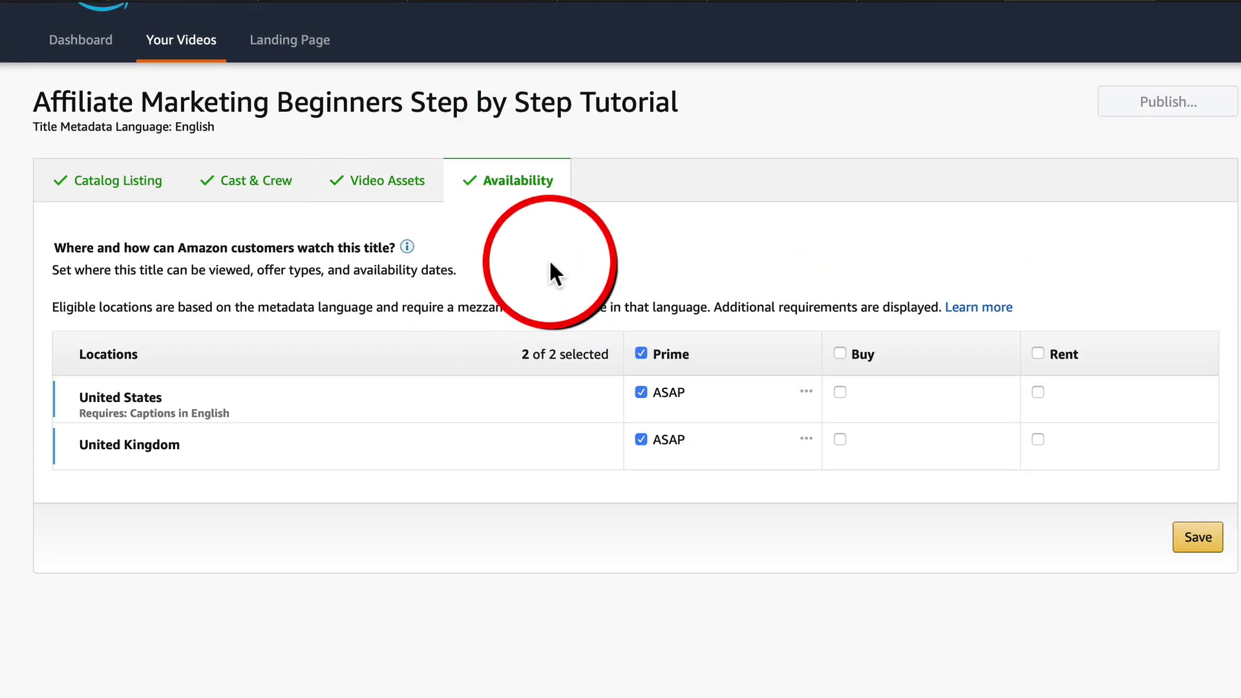
scroll(498, 311, down, 1)
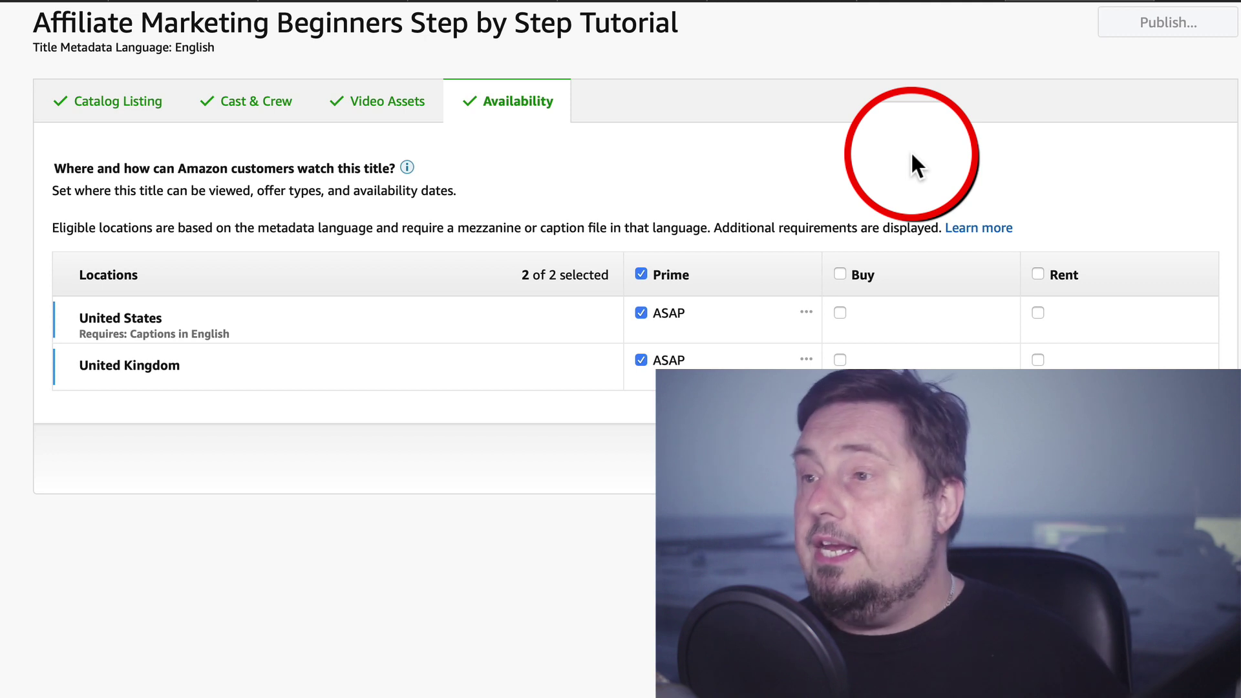
click(840, 276)
scroll(844, 283, down, 1)
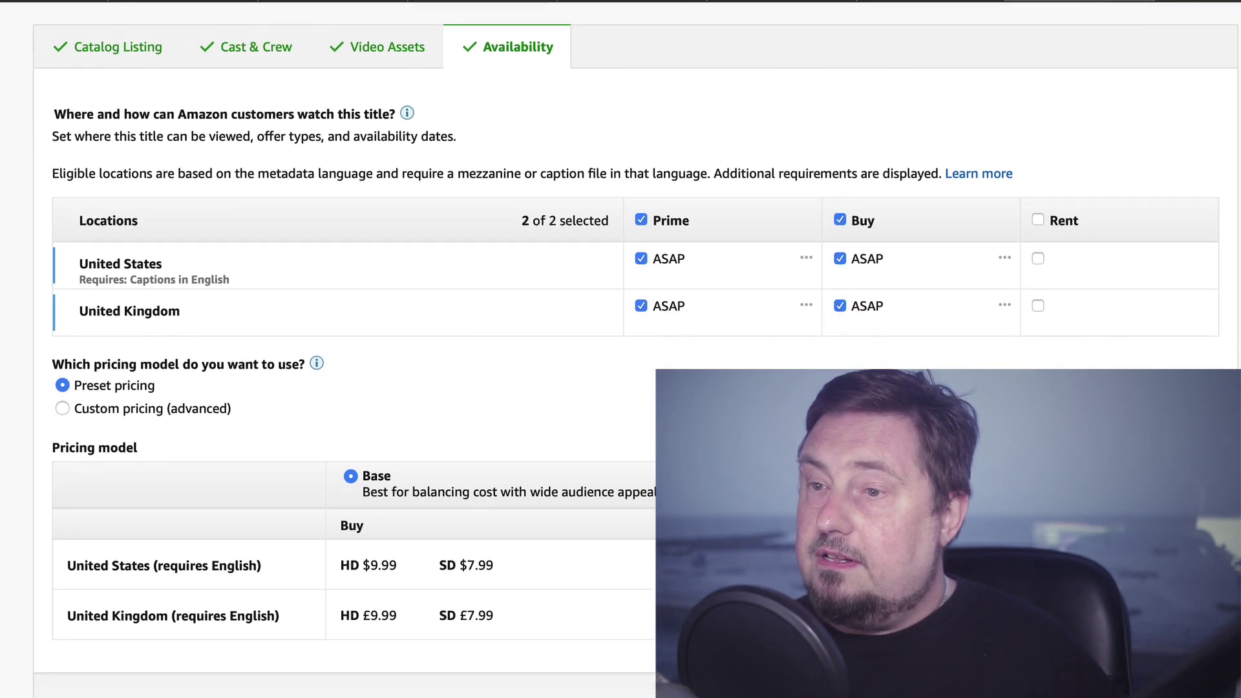
scroll(853, 318, down, 4)
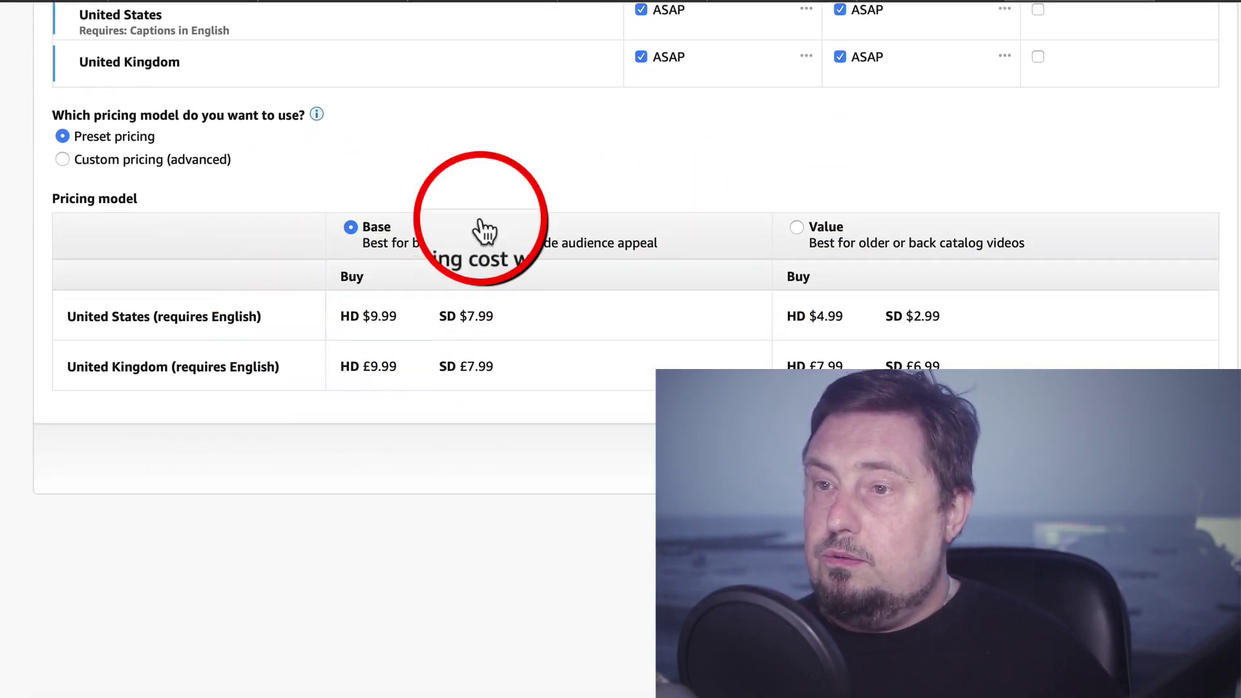
Enable the Rent offer for all locations and compare the Base and Value preset prices for buying and renting
scroll(816, 277, up, 5)
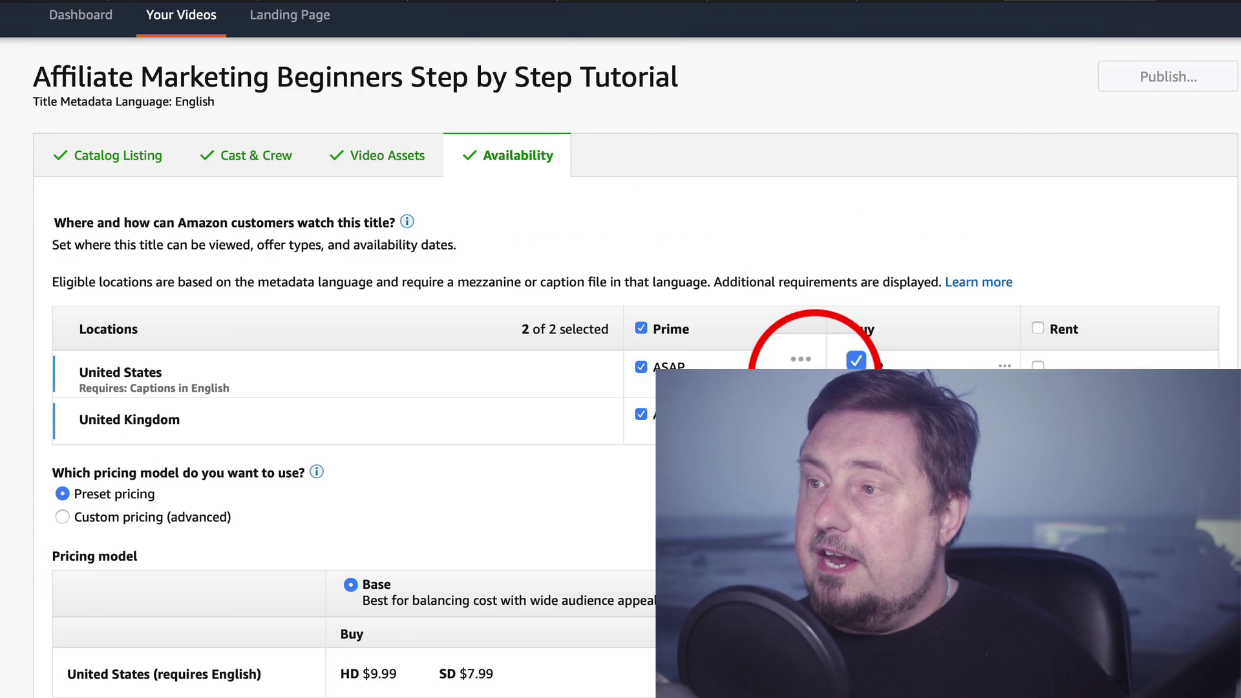
click(1037, 328)
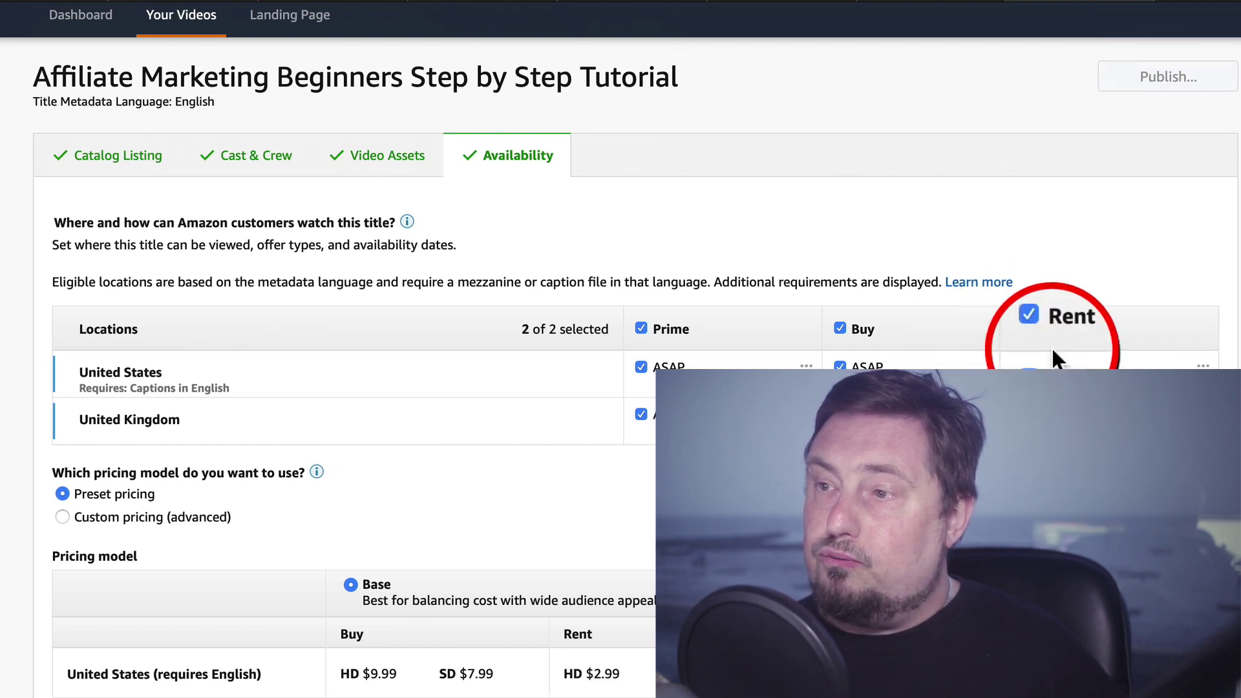
scroll(751, 250, down, 5)
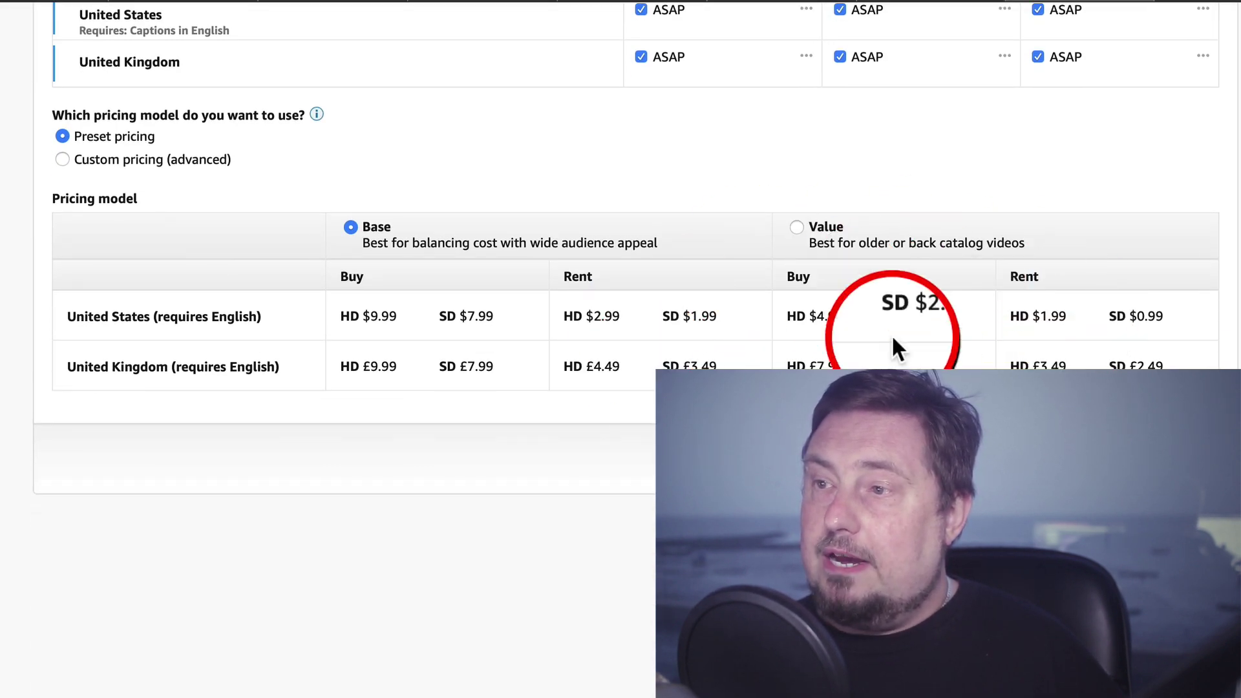
scroll(789, 343, up, 1)
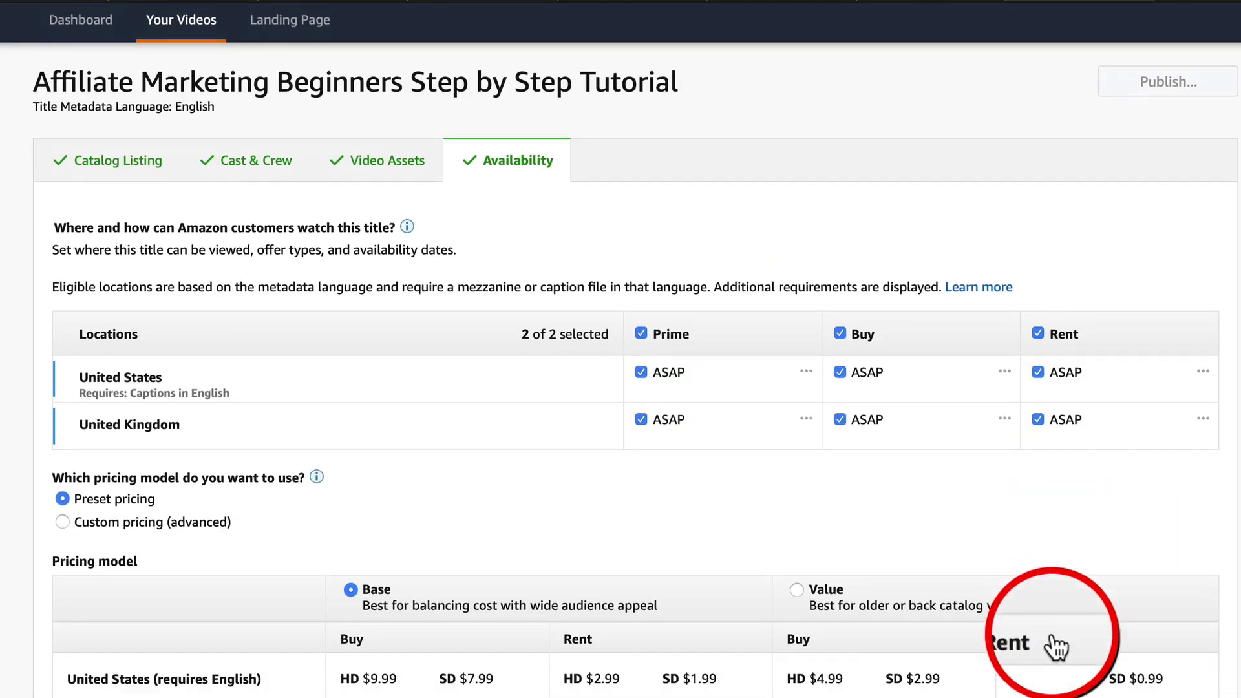
scroll(1143, 444, down, 5)
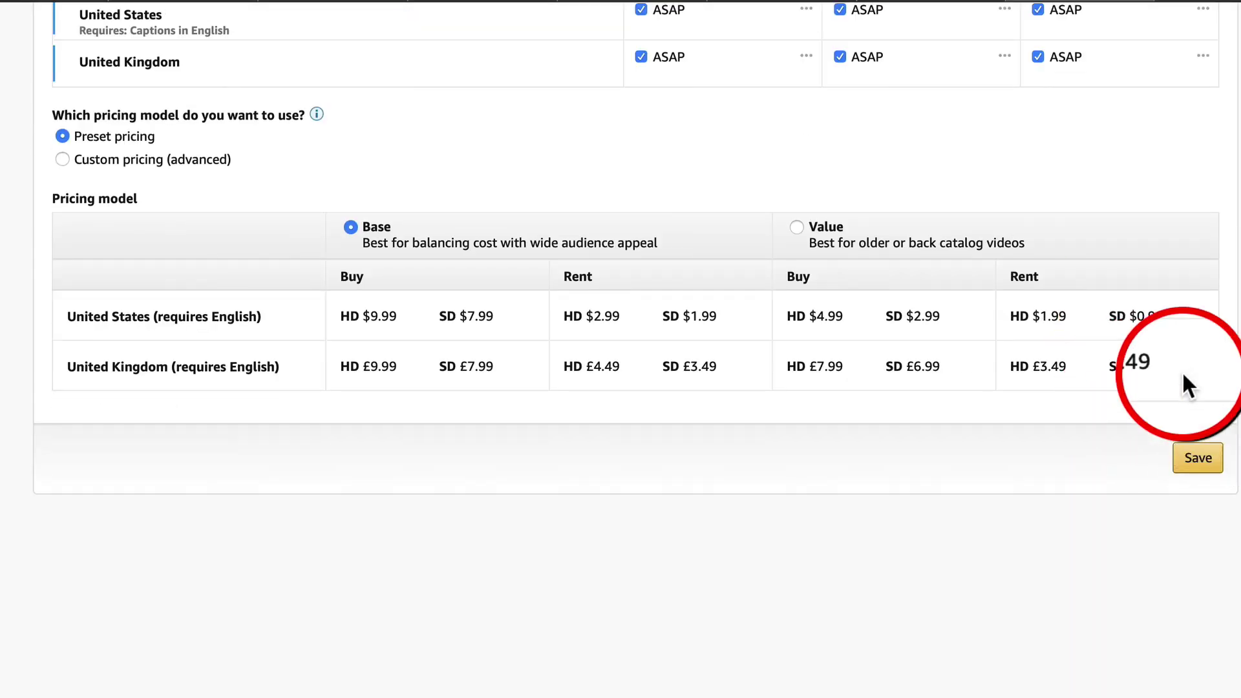